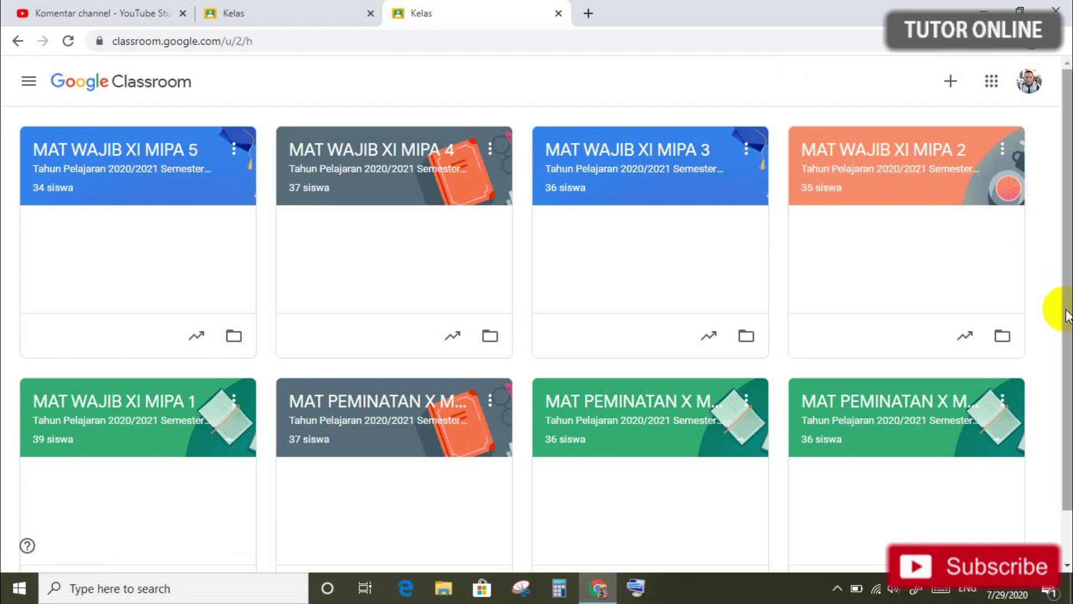
- Open the MAT PEMINATAN X MIPA 3 class and go to its Tugas Kelas (classwork) page
scroll(1065, 335, down, 1)
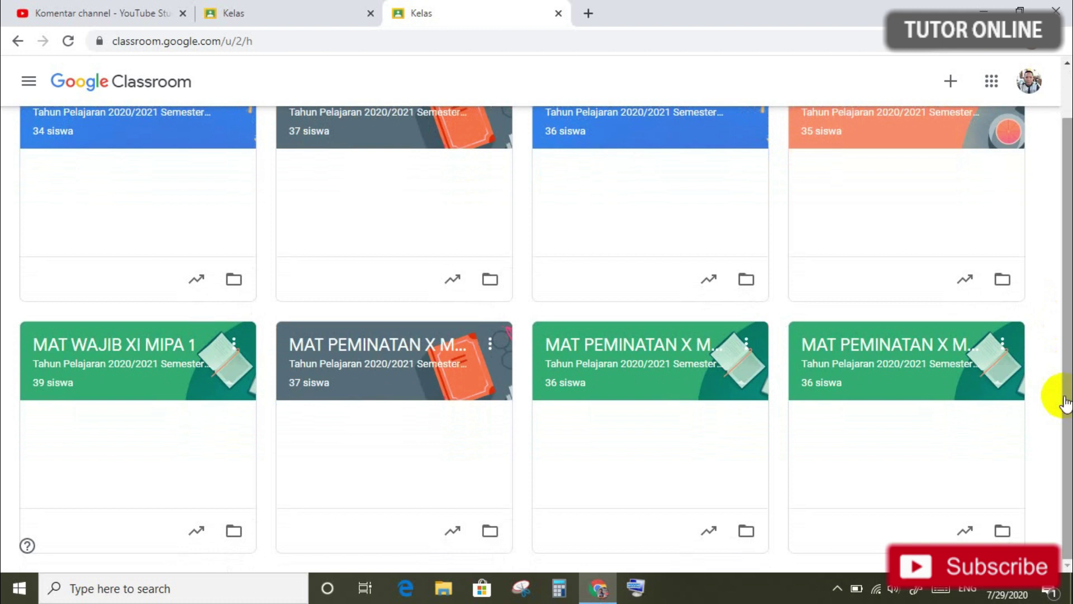
click(889, 372)
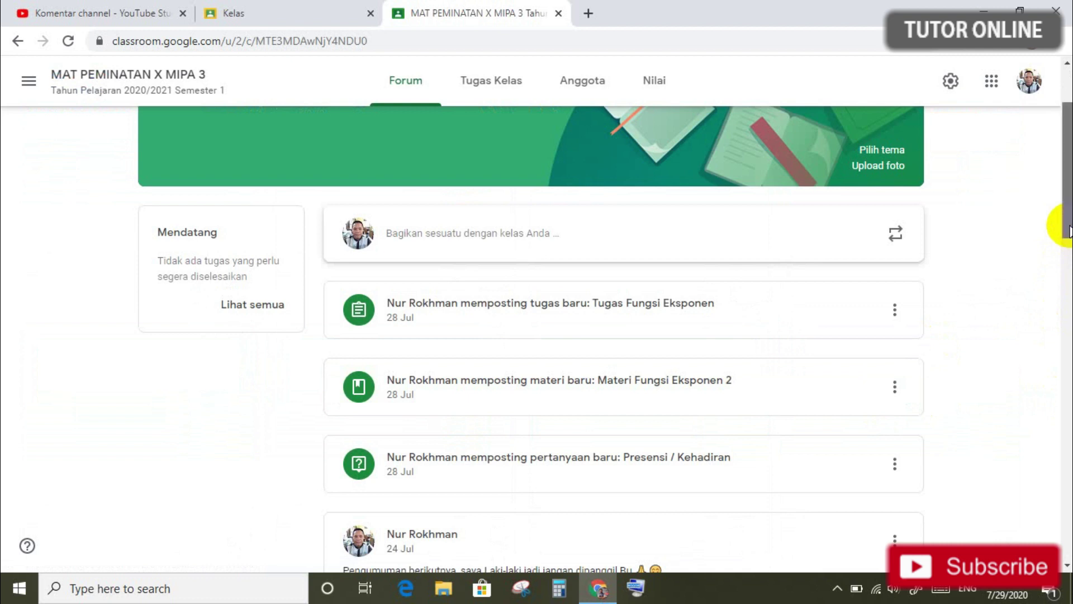
scroll(1069, 232, up, 2)
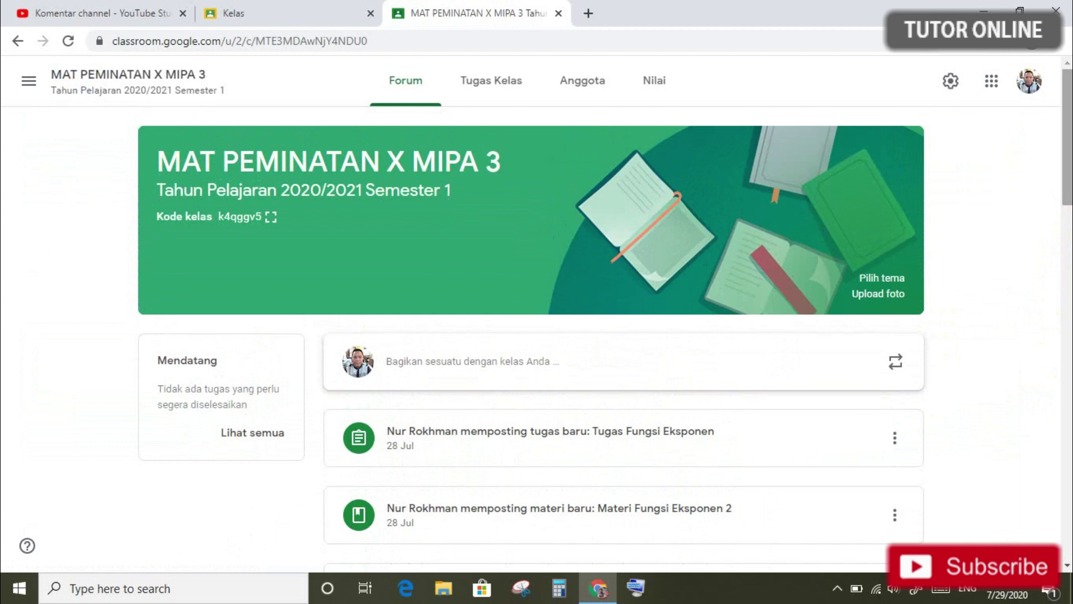
click(516, 88)
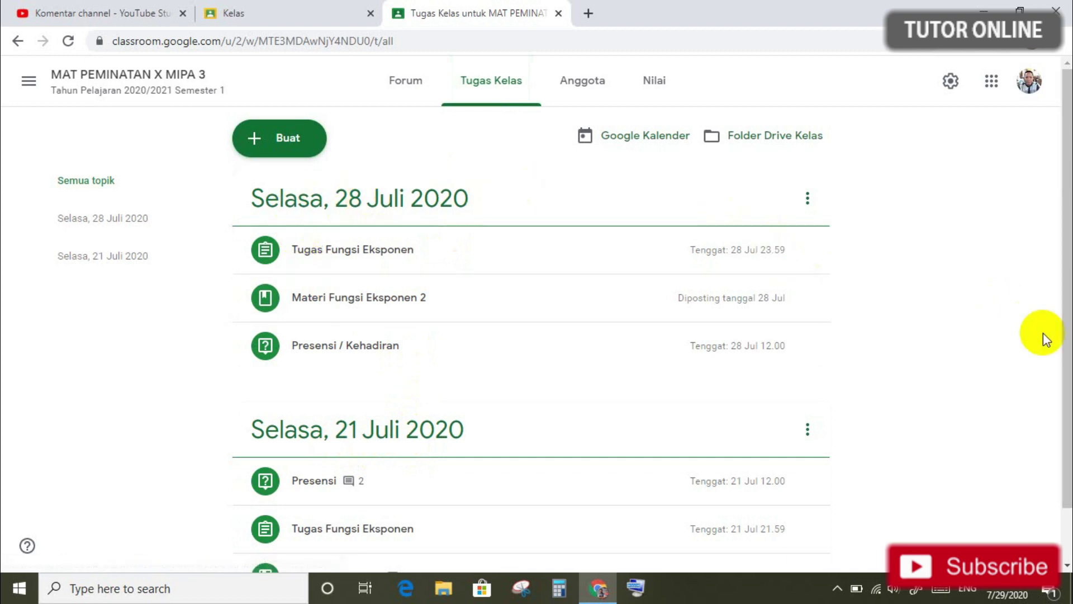
scroll(1068, 364, down, 2)
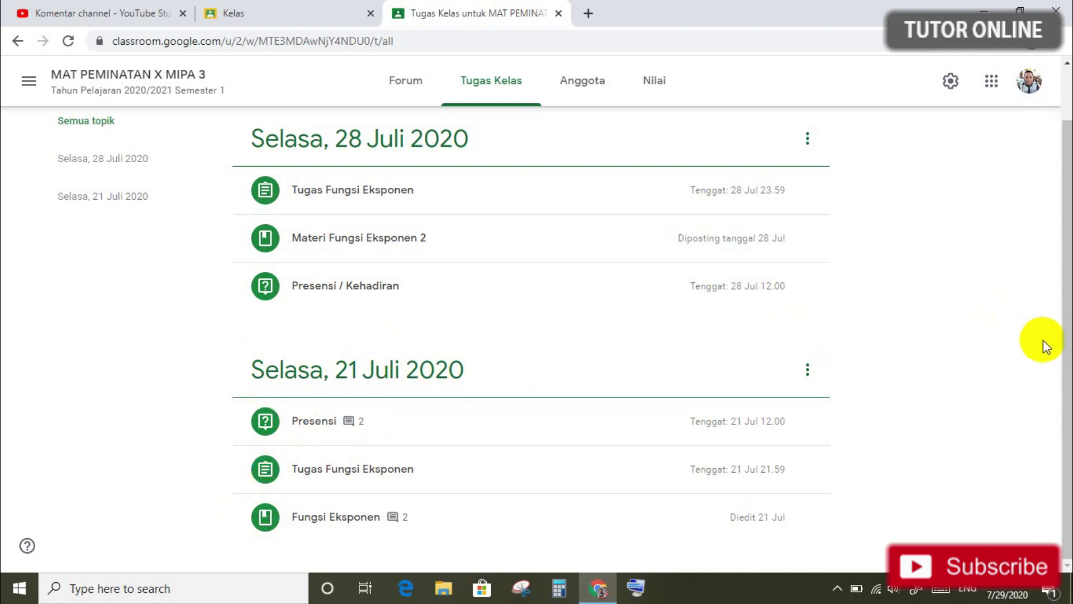
scroll(1065, 352, up, 1)
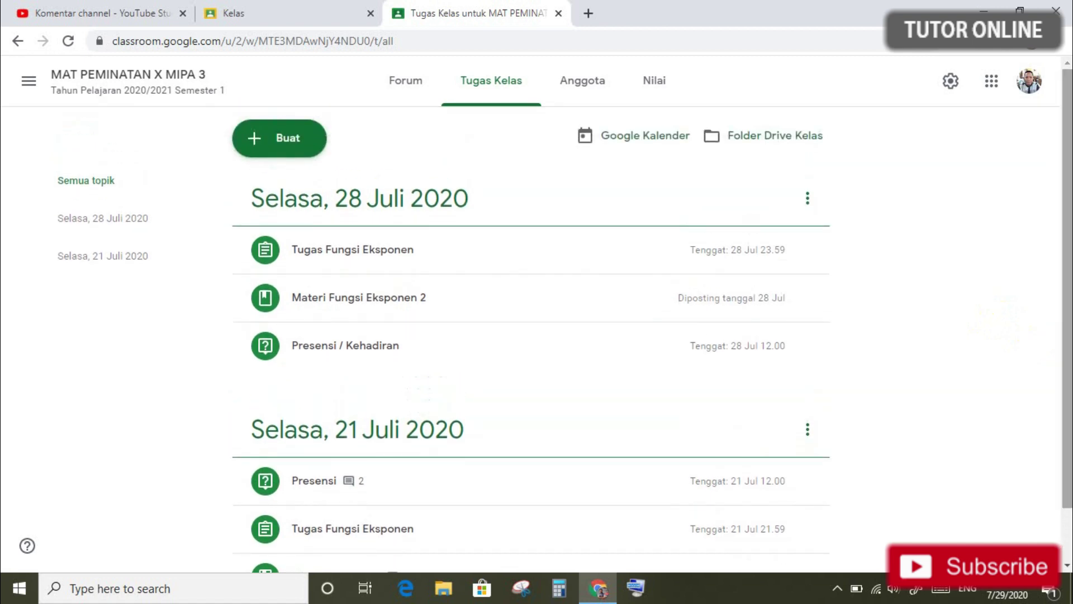
- Add a new classwork topic named "Selasa, 4 Agustus 2020"
click(254, 139)
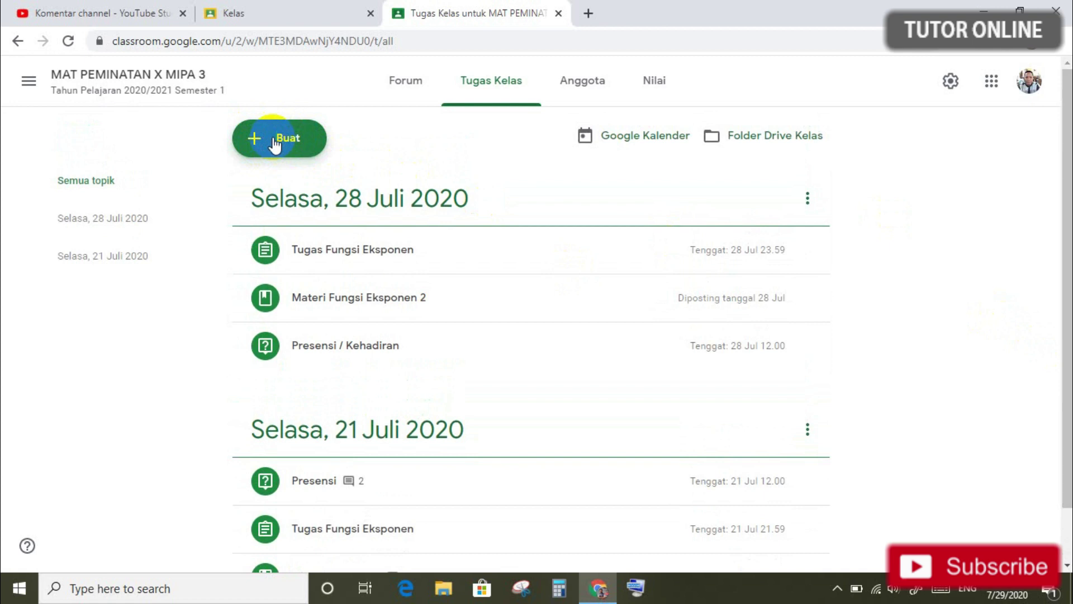
click(275, 144)
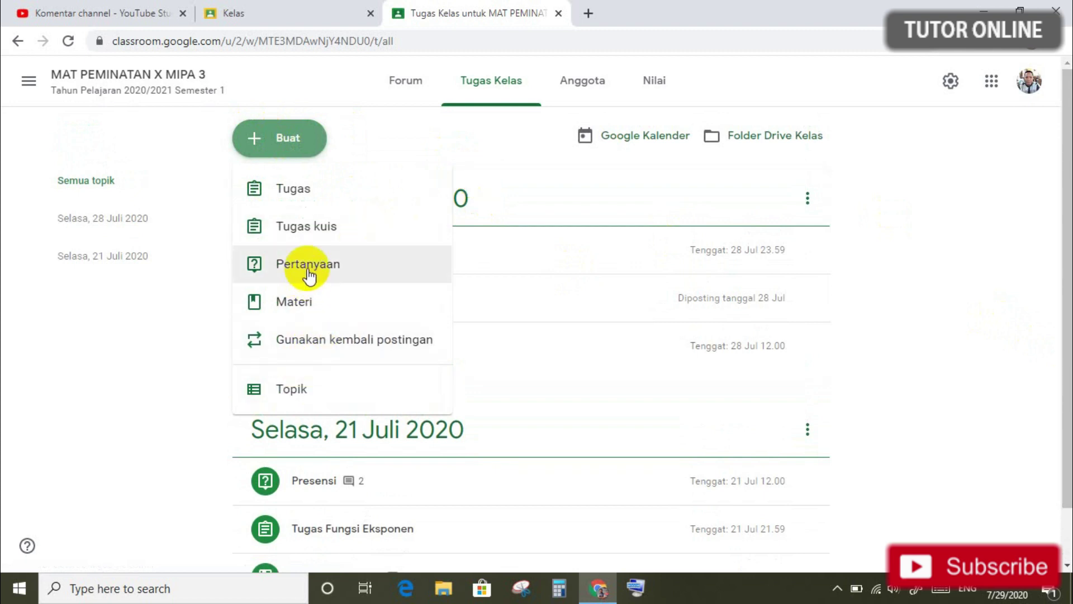
click(300, 391)
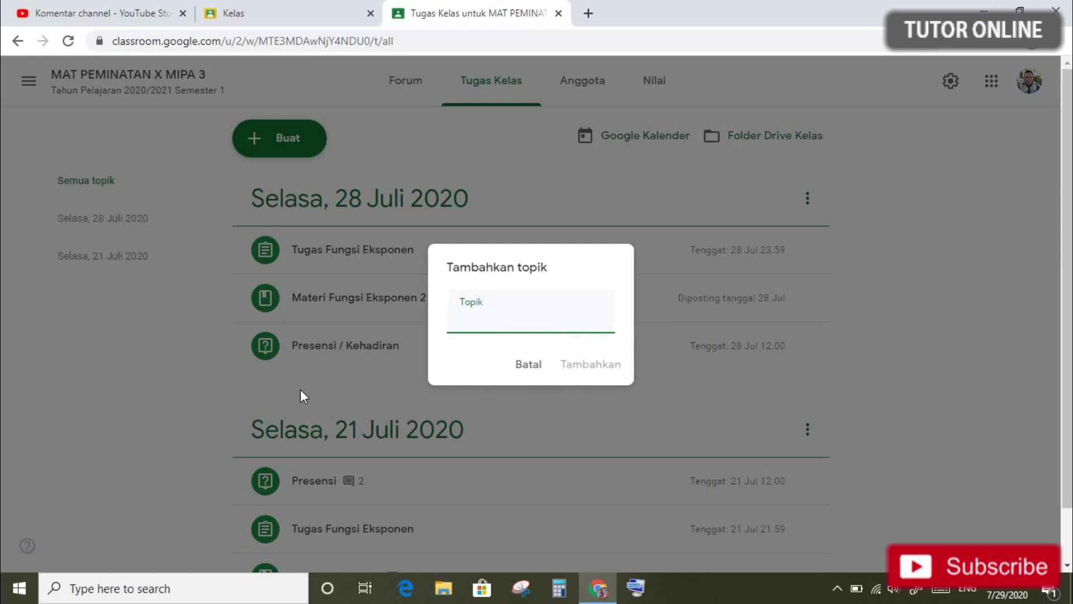
text(Selasa)
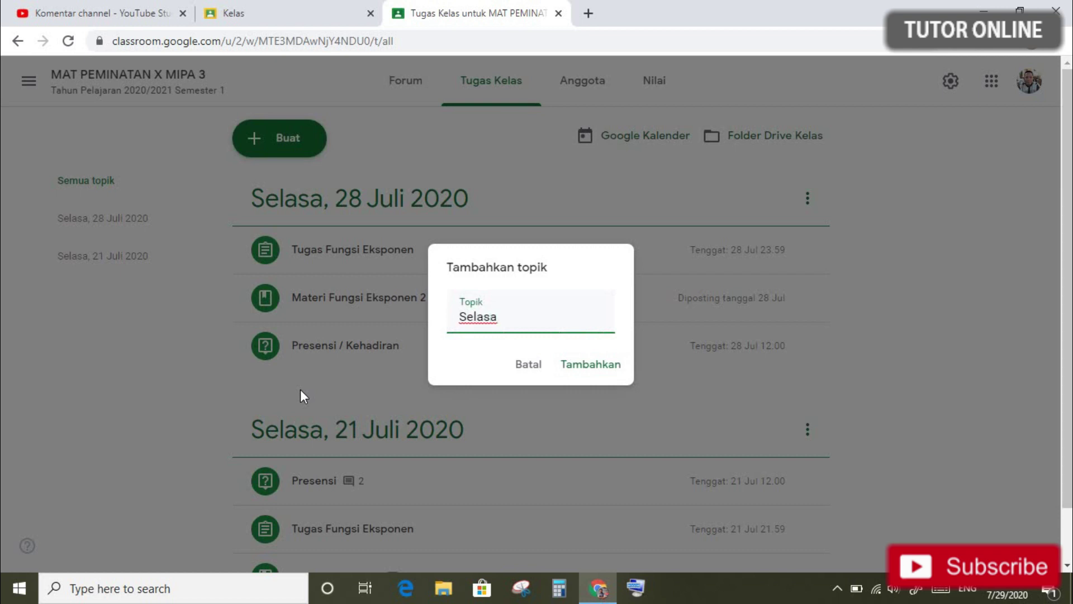
text(, 4 Agustus 2020)
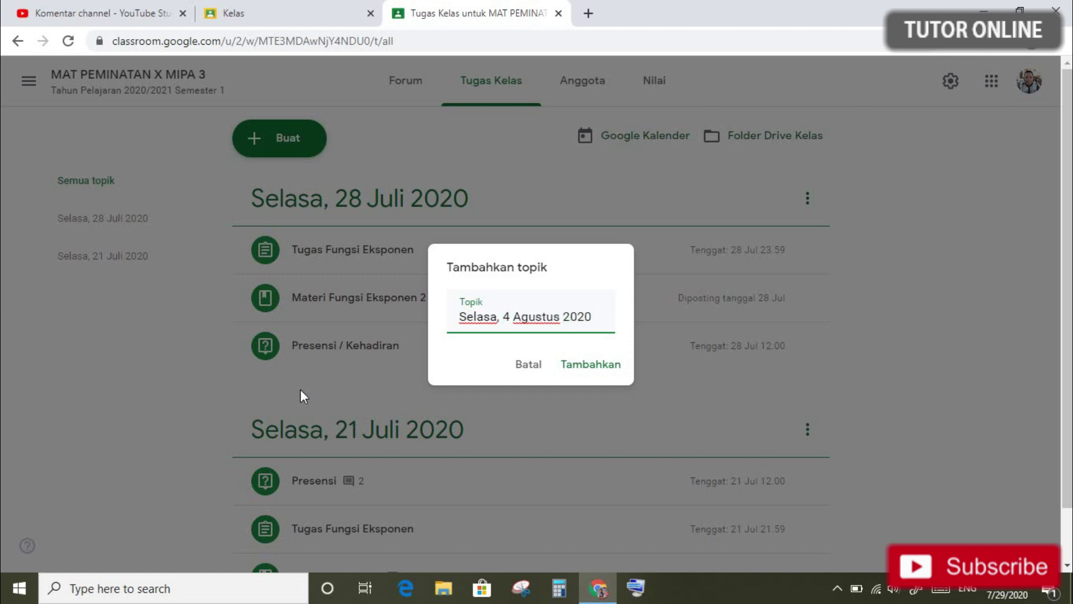
click(596, 367)
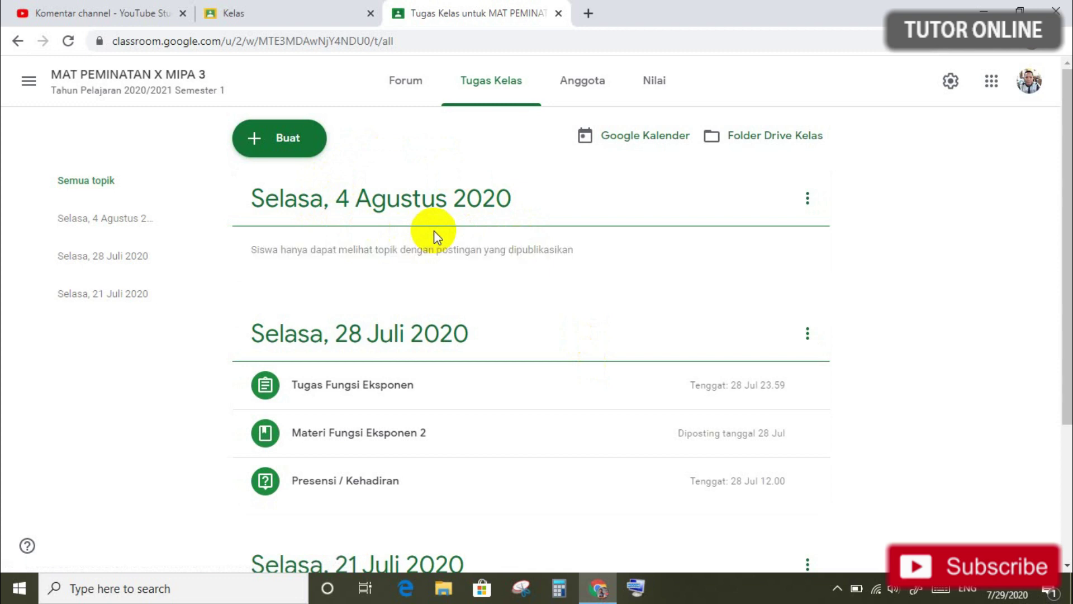
- Create a new question (Pertanyaan) with the title "Daftar Hadir / Presensi"
click(275, 147)
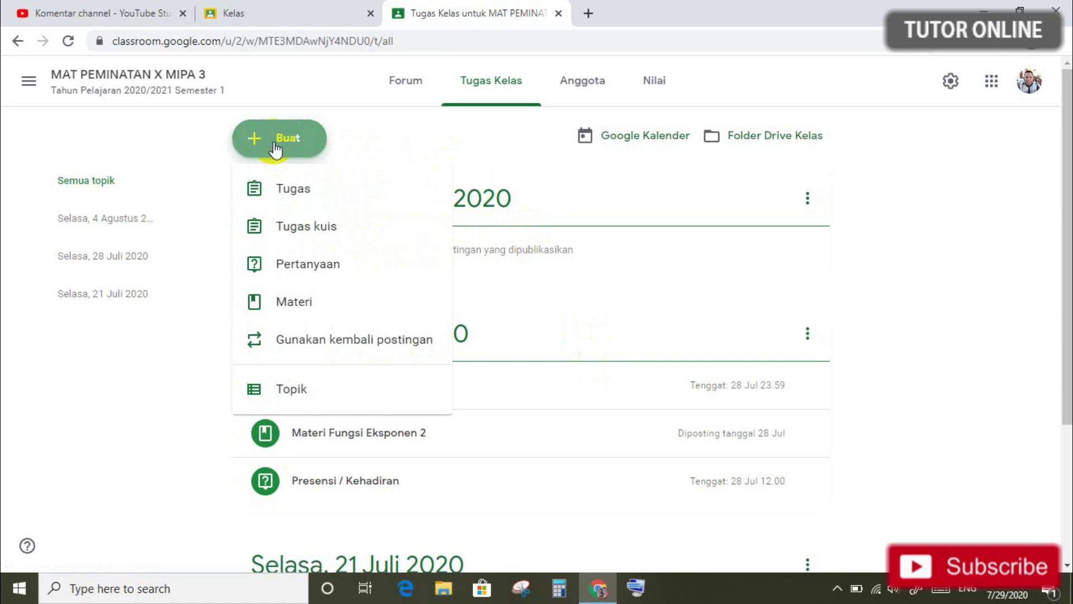
click(309, 270)
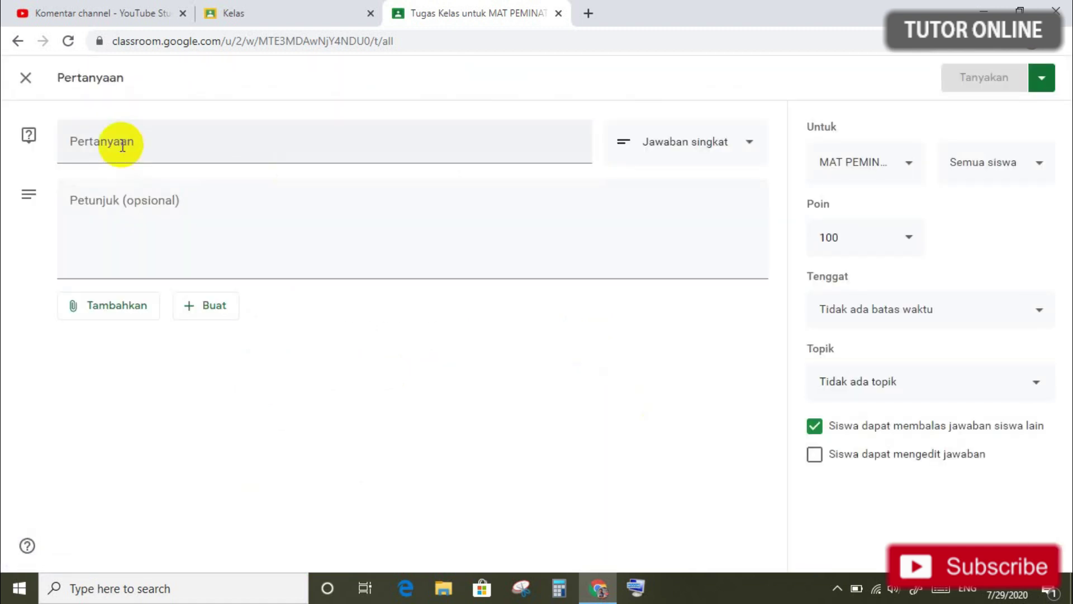
click(122, 147)
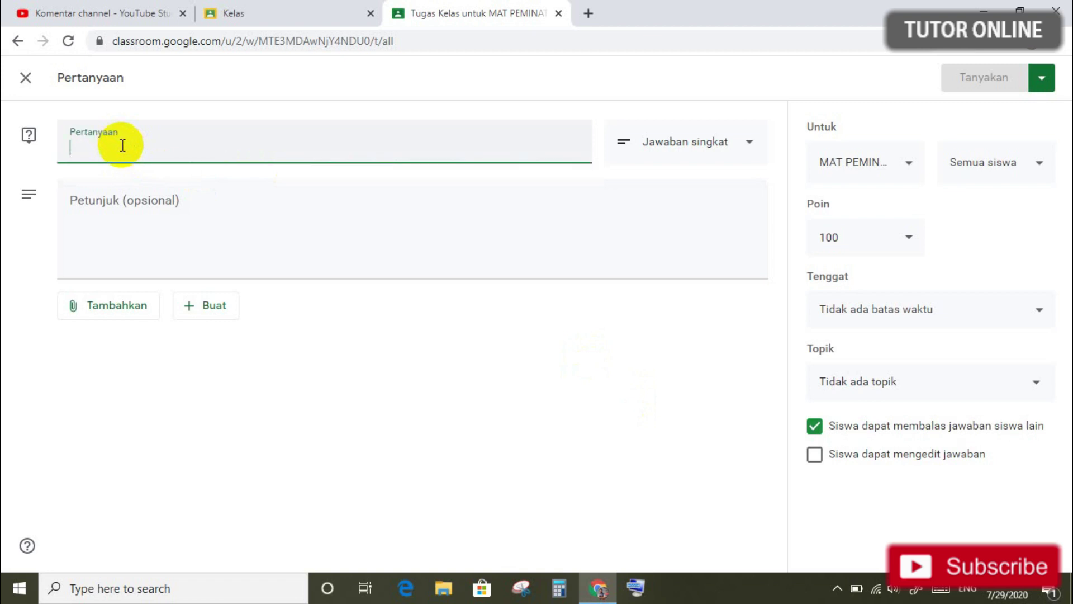
text(Daftar)
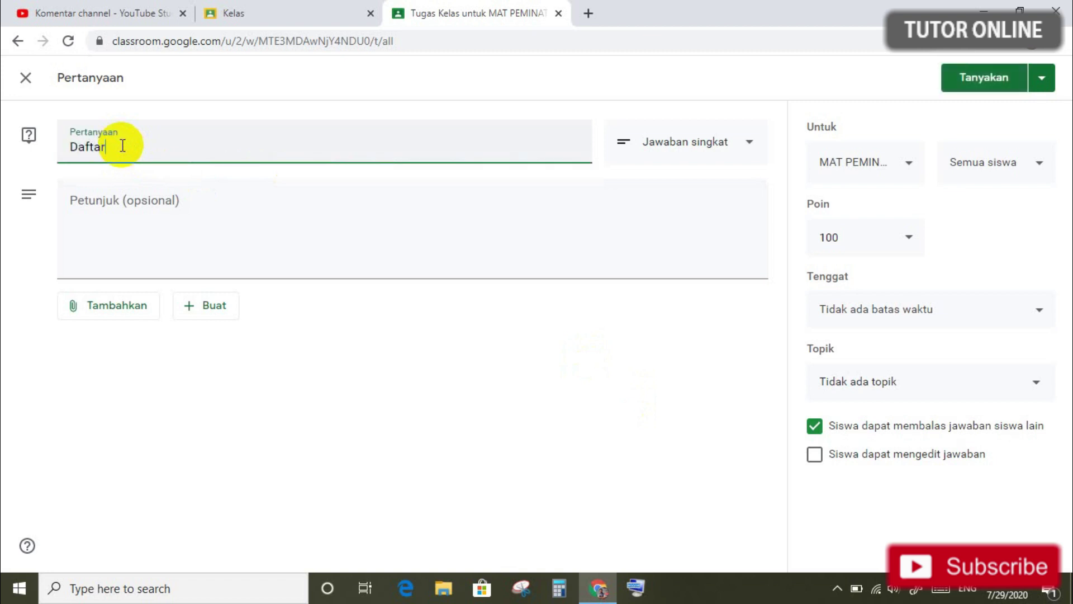
text( Hadir / Presensi)
- Enter the question's instructions as Silahkan Pilih "Hadir", with the last word in quotation marks
click(110, 202)
text(Silahkan )
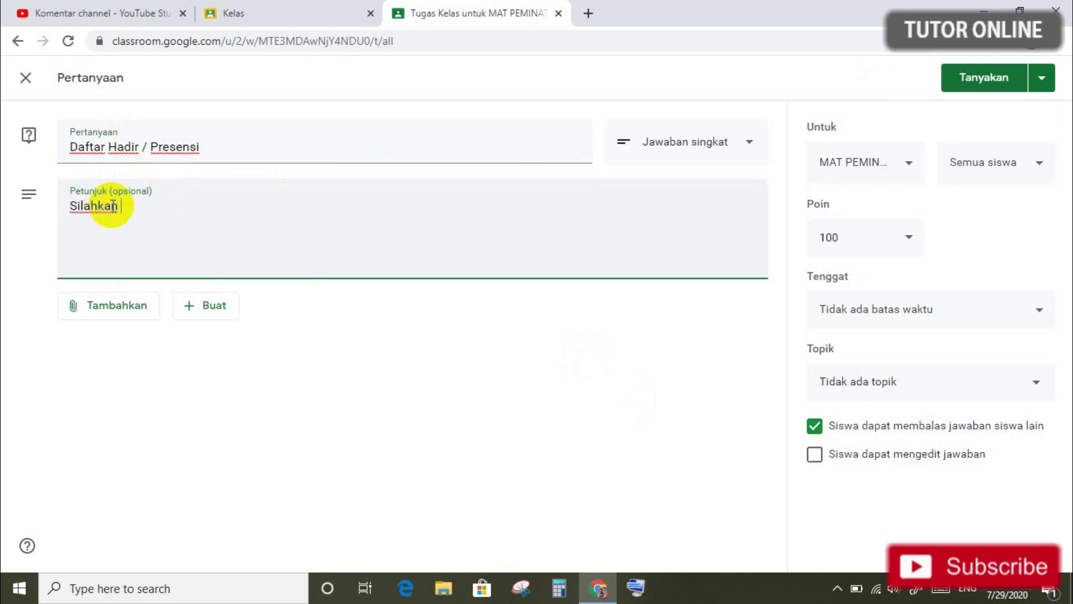
text(Pilih Hadir")
key(Left)
key(Left)
key(Left)
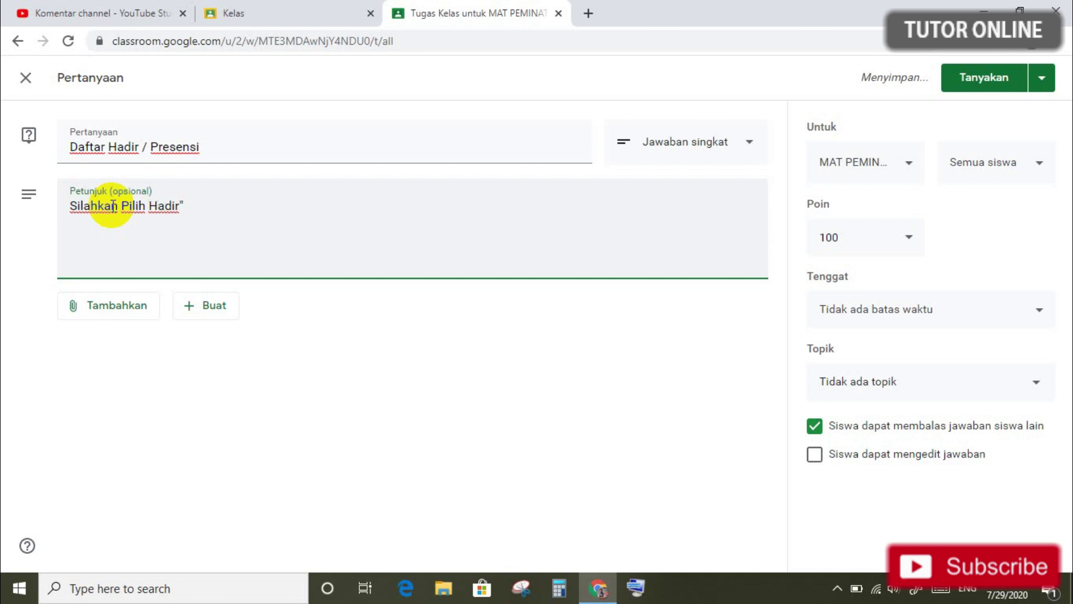
text(")
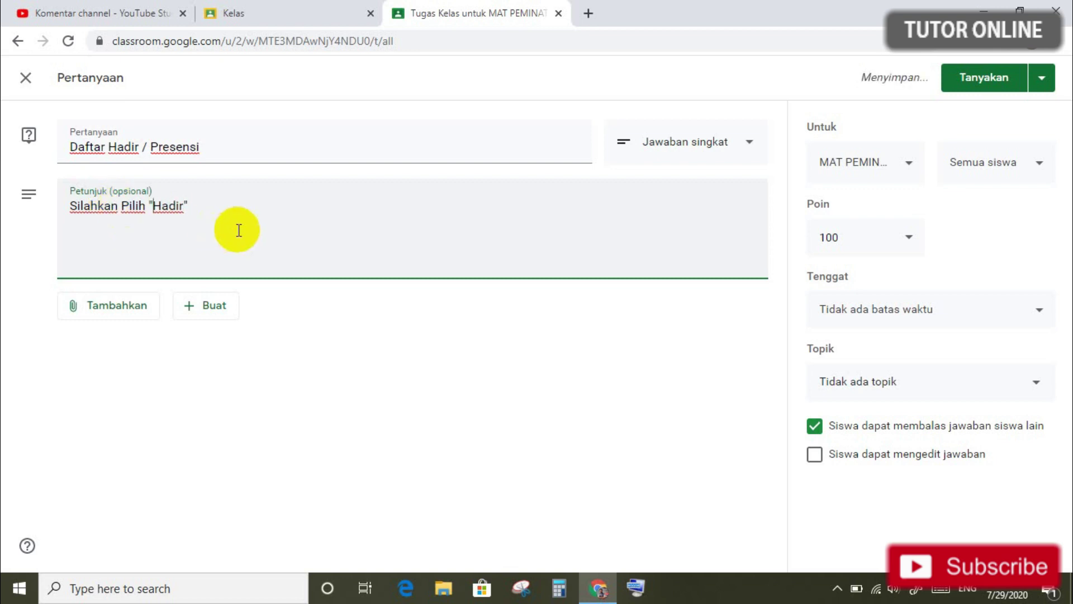
click(241, 380)
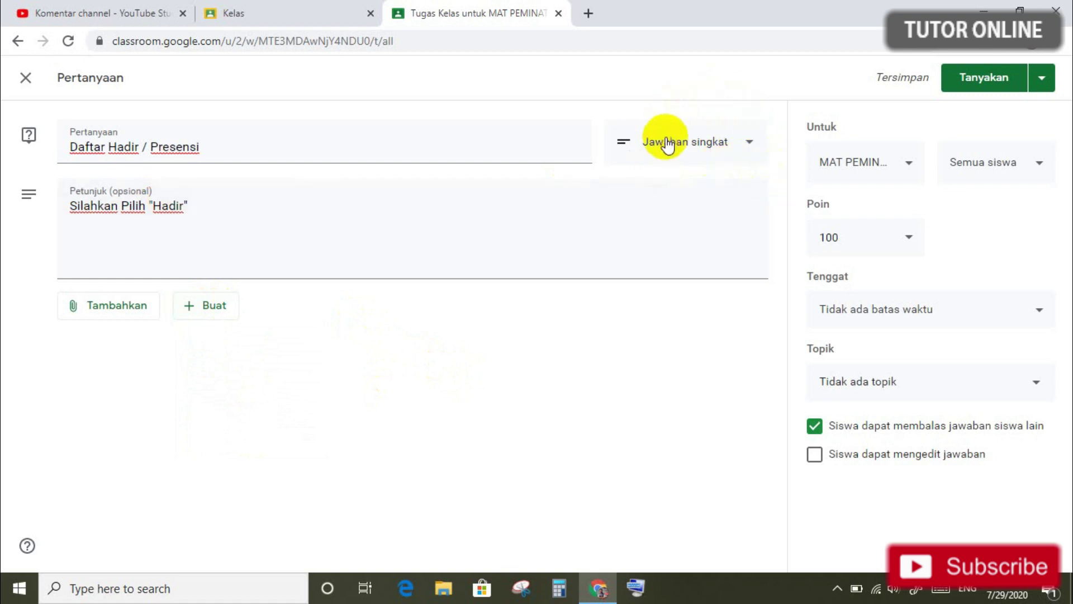
- Change the answer type to Pilihan ganda (multiple choice) and name its first option "Hadir"
click(748, 148)
click(696, 181)
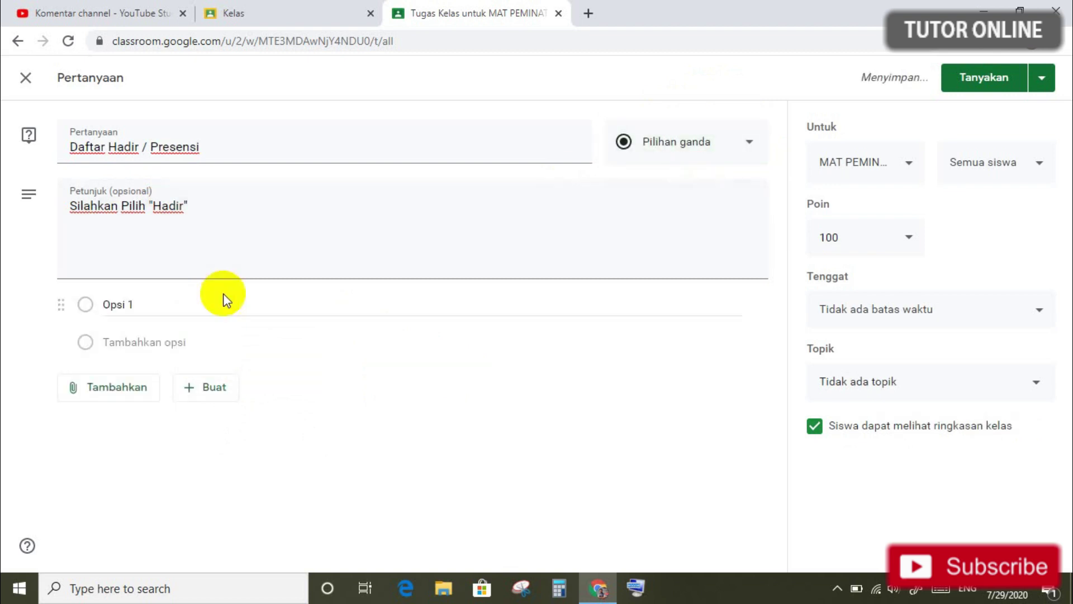
click(133, 305)
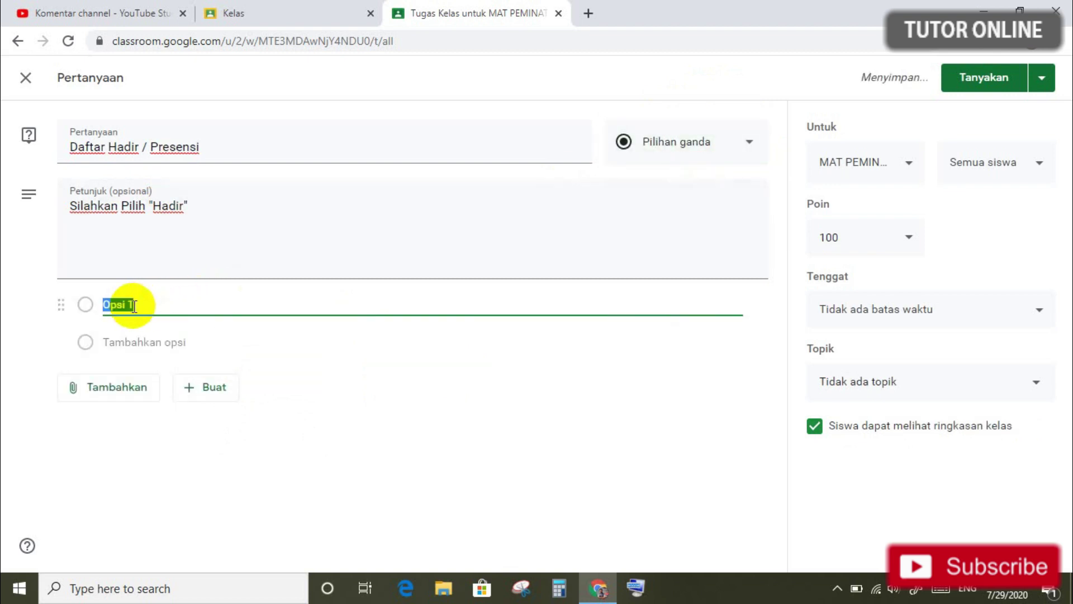
text(Hadir)
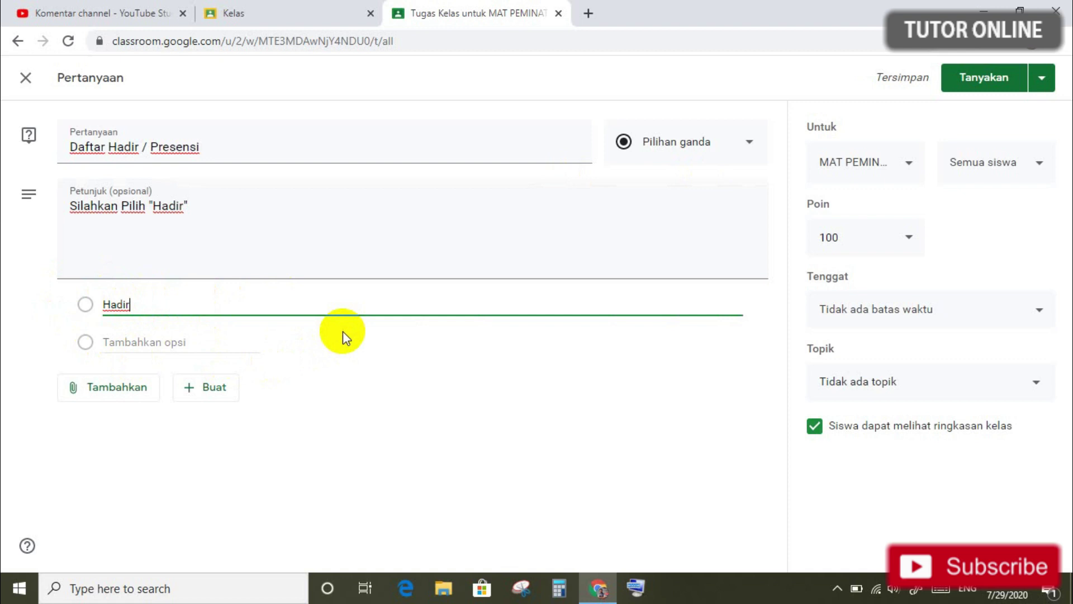
click(471, 549)
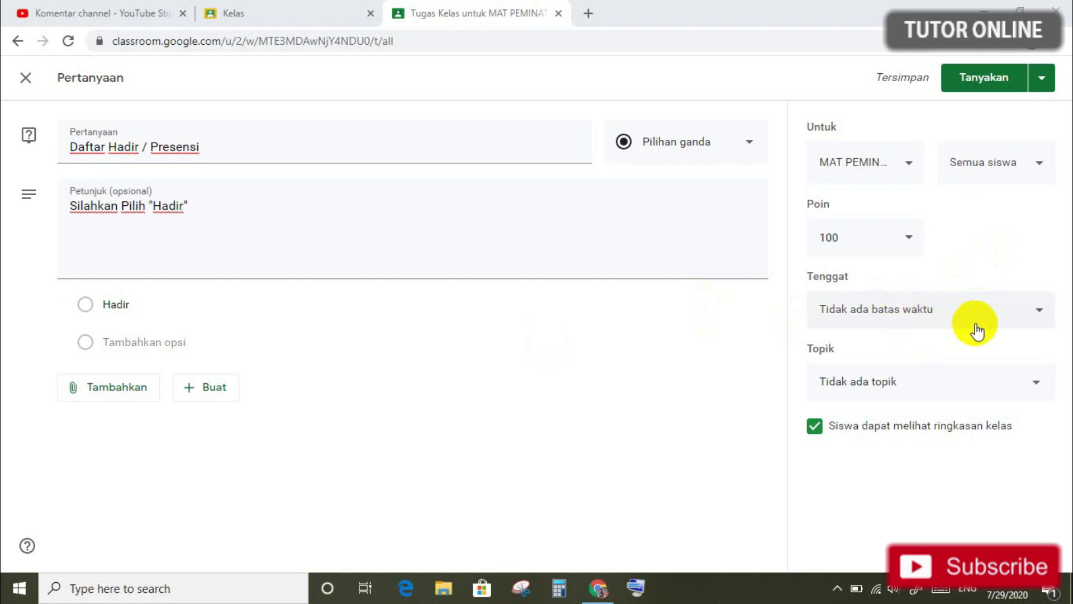
- Set the question's deadline to 4 August 2020 at 12.00 and assign it to the topic "Selasa, 4 Agustus 2020"
click(1040, 313)
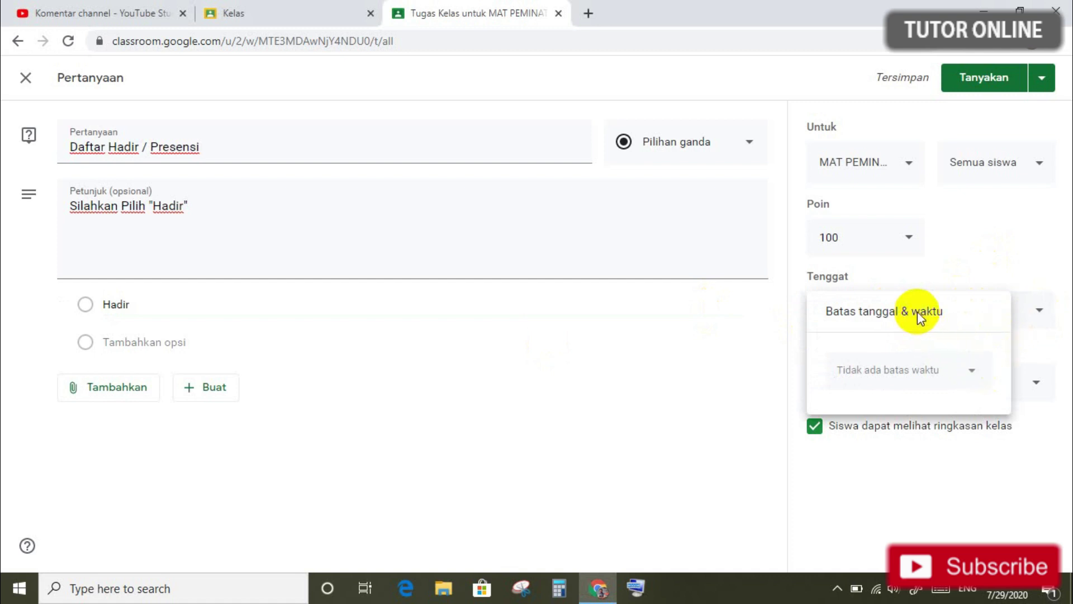
click(972, 373)
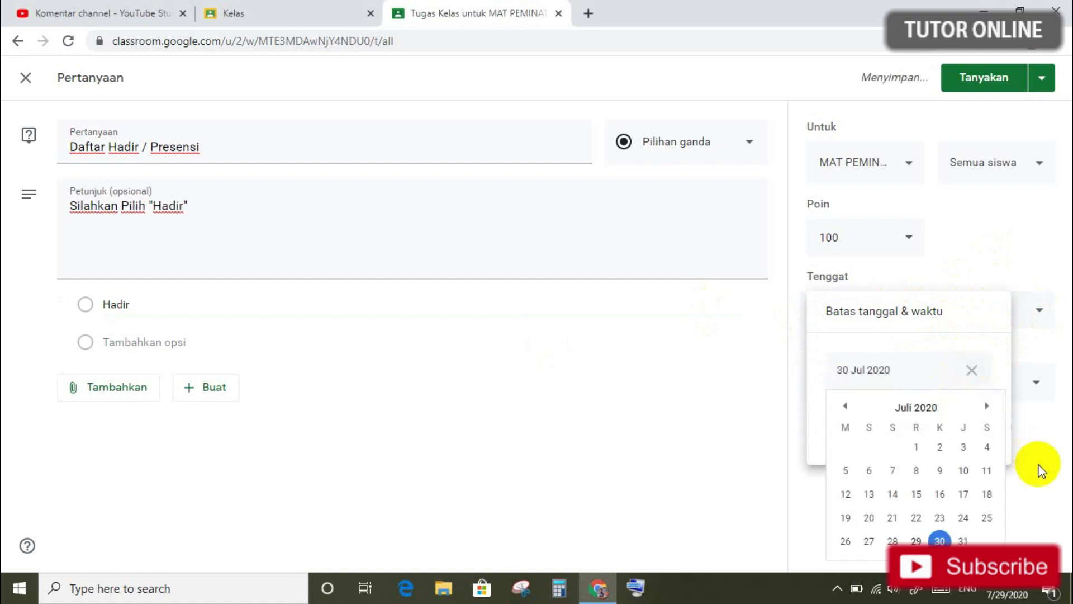
click(987, 408)
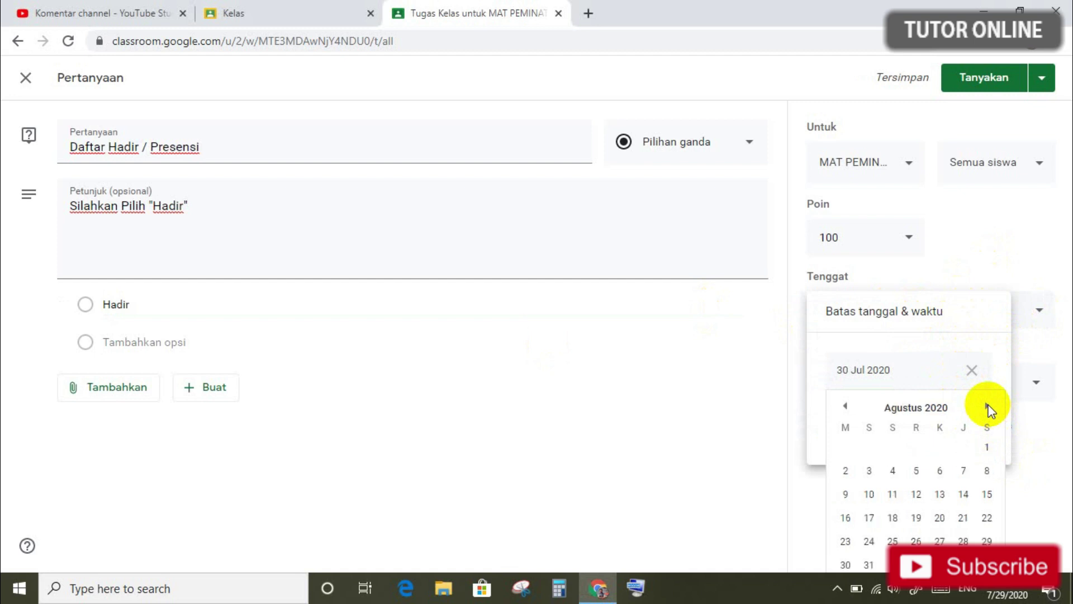
click(895, 472)
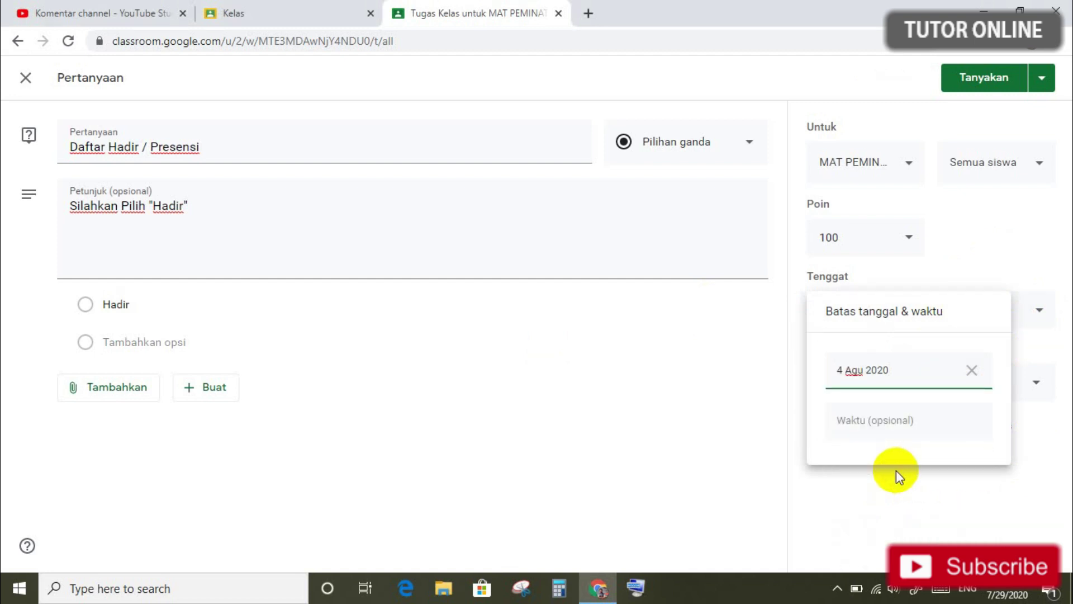
click(893, 427)
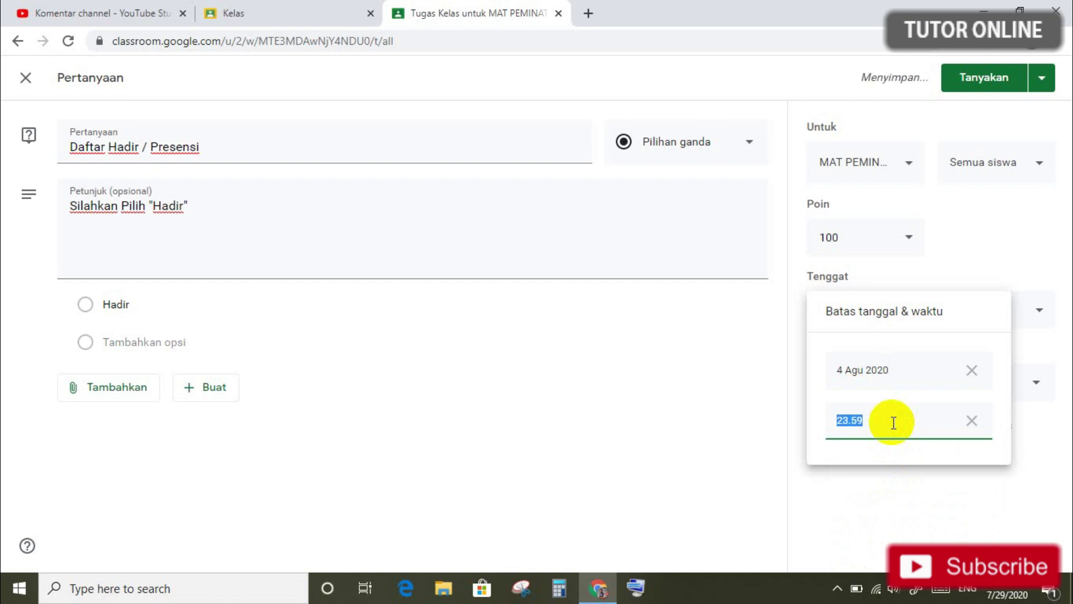
text(12)
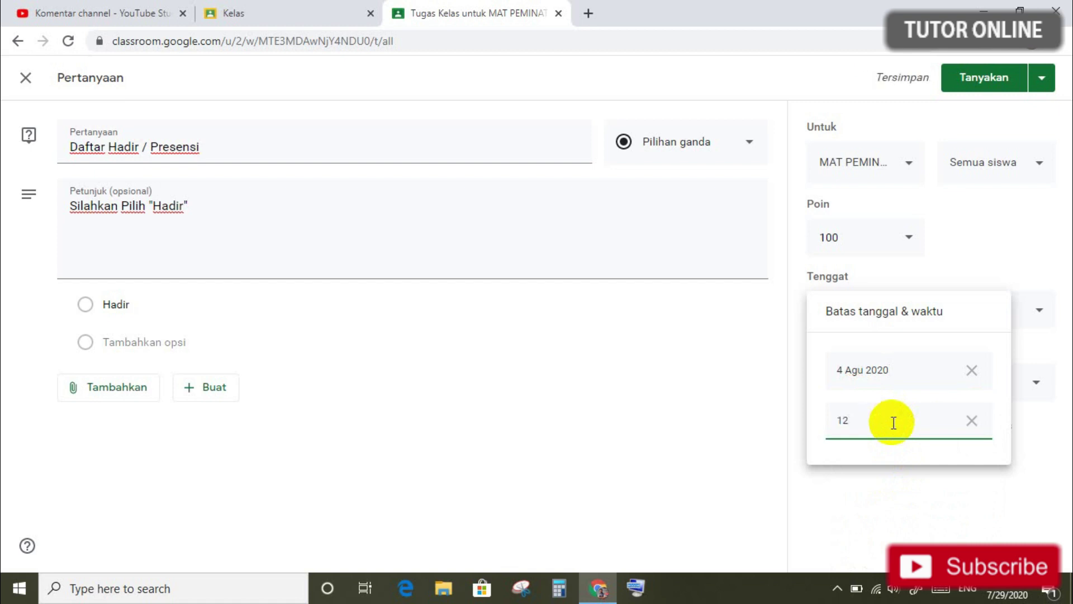
text(.00)
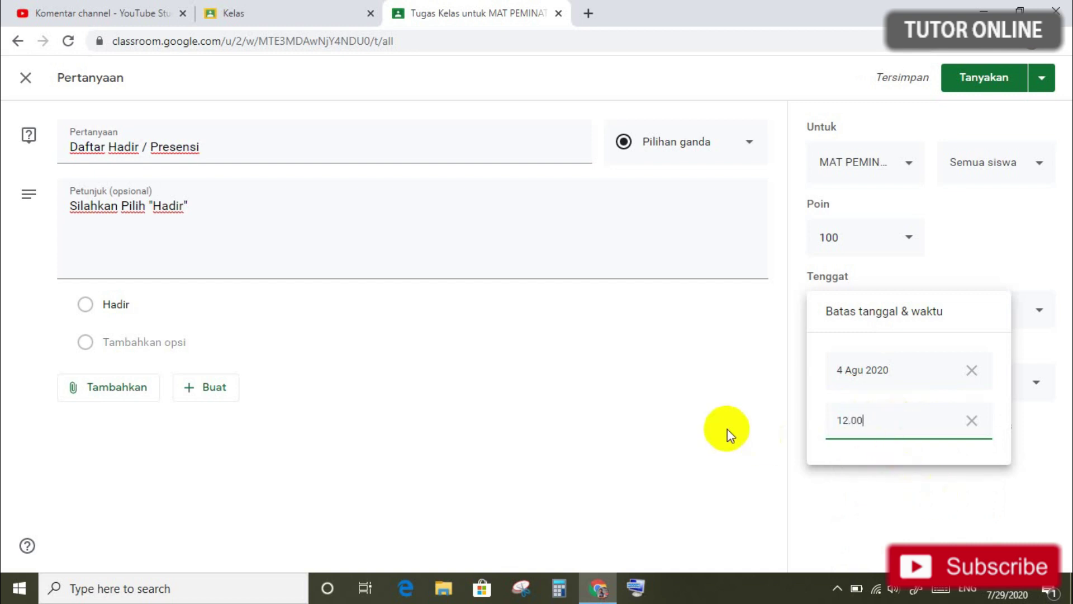
click(725, 431)
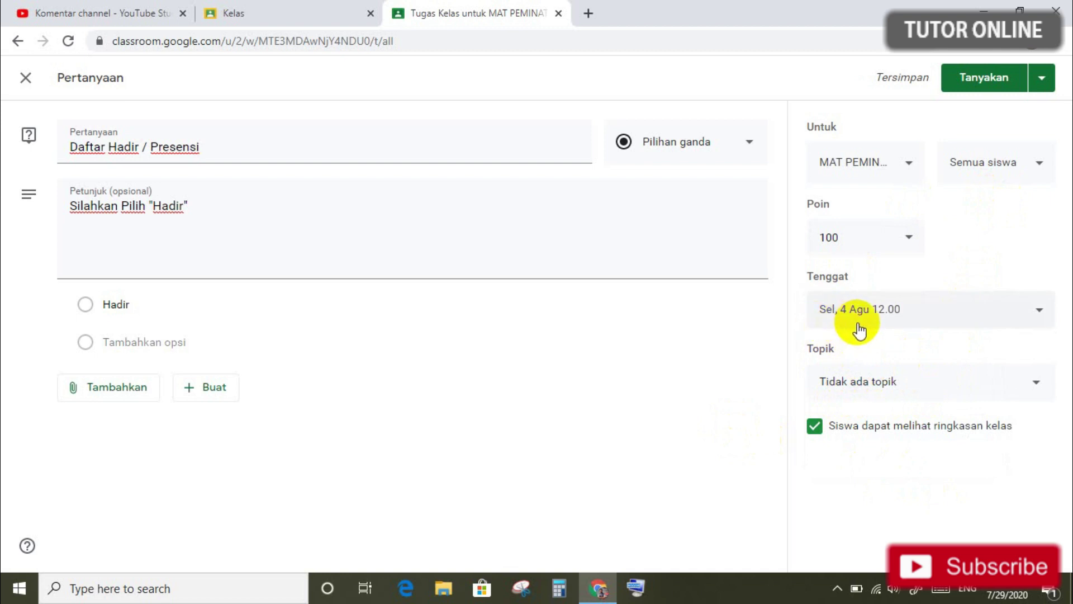
click(1038, 390)
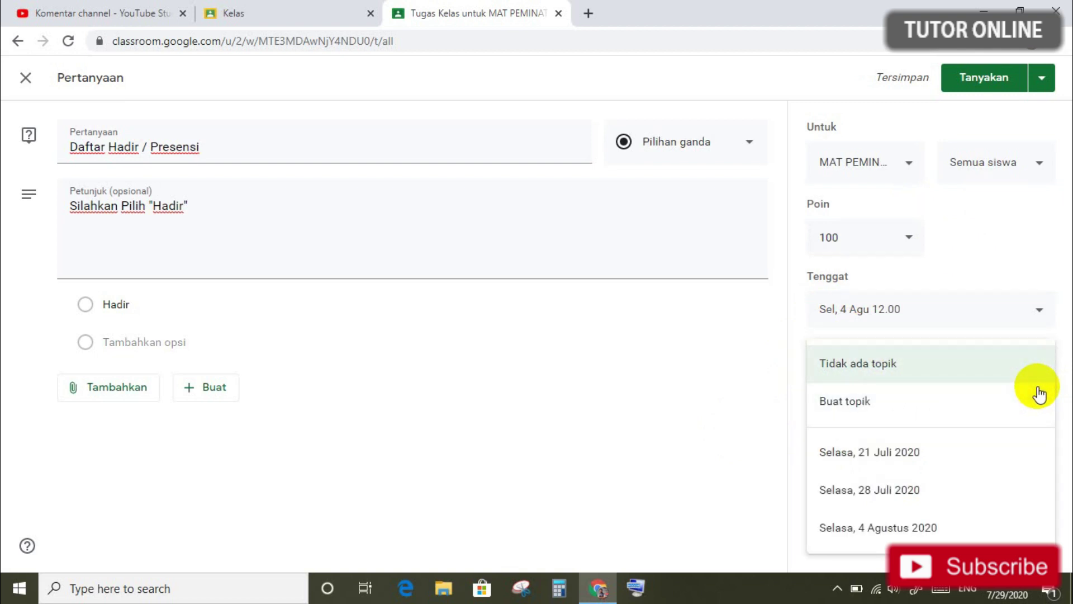
click(902, 528)
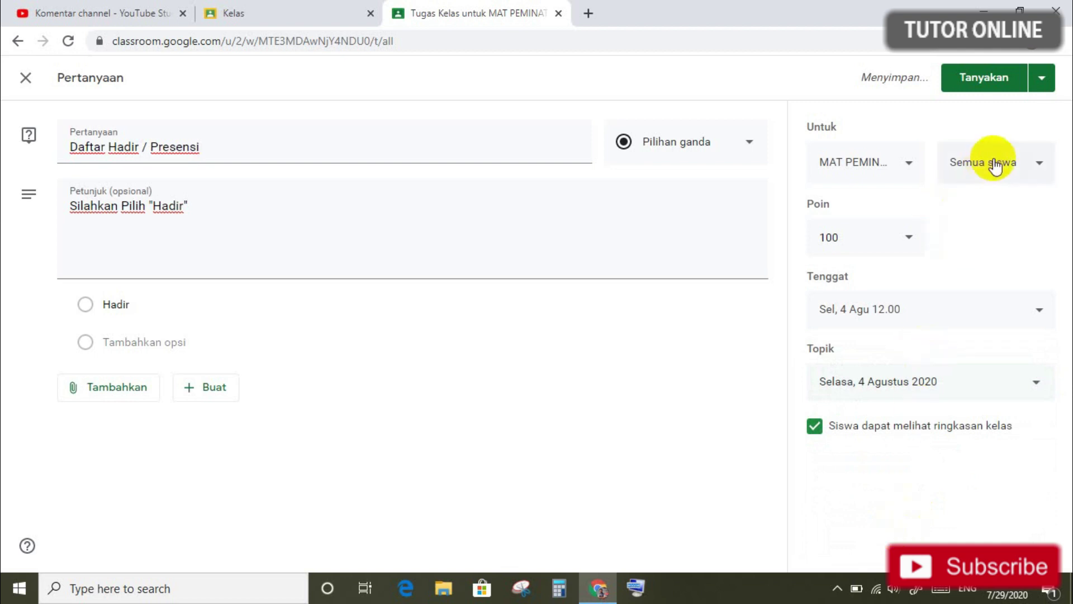
- Schedule the attendance question to be published on 4 August 2020 at 07.00
click(1042, 85)
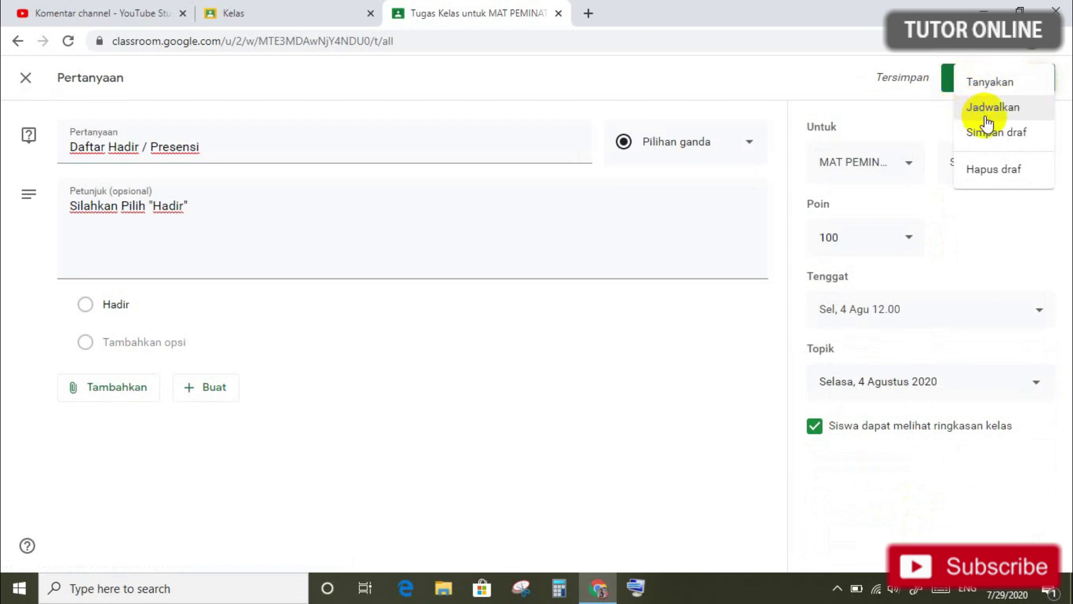
click(1015, 119)
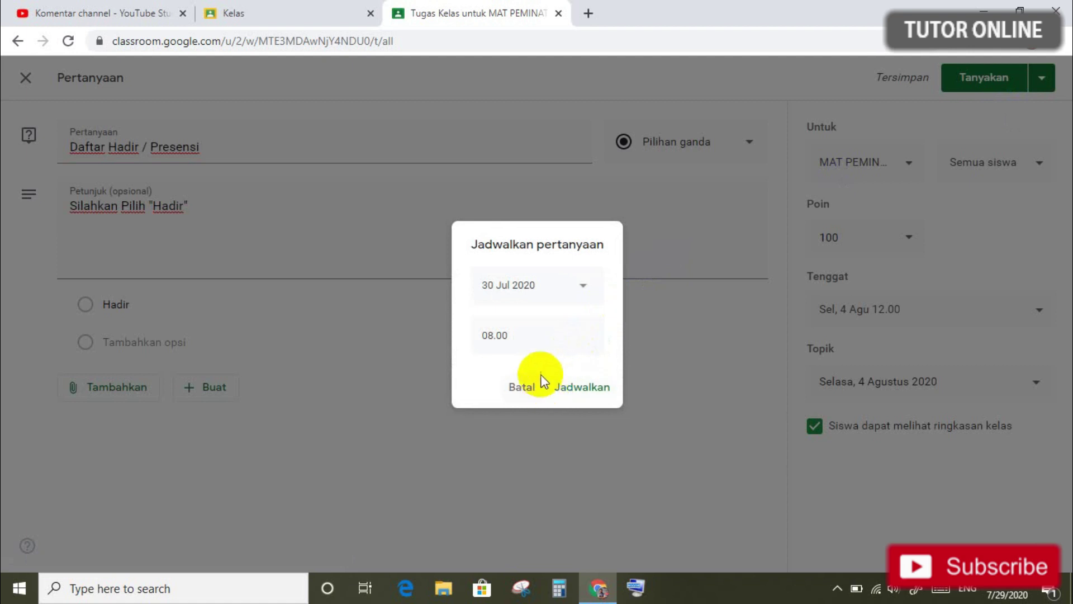
click(584, 288)
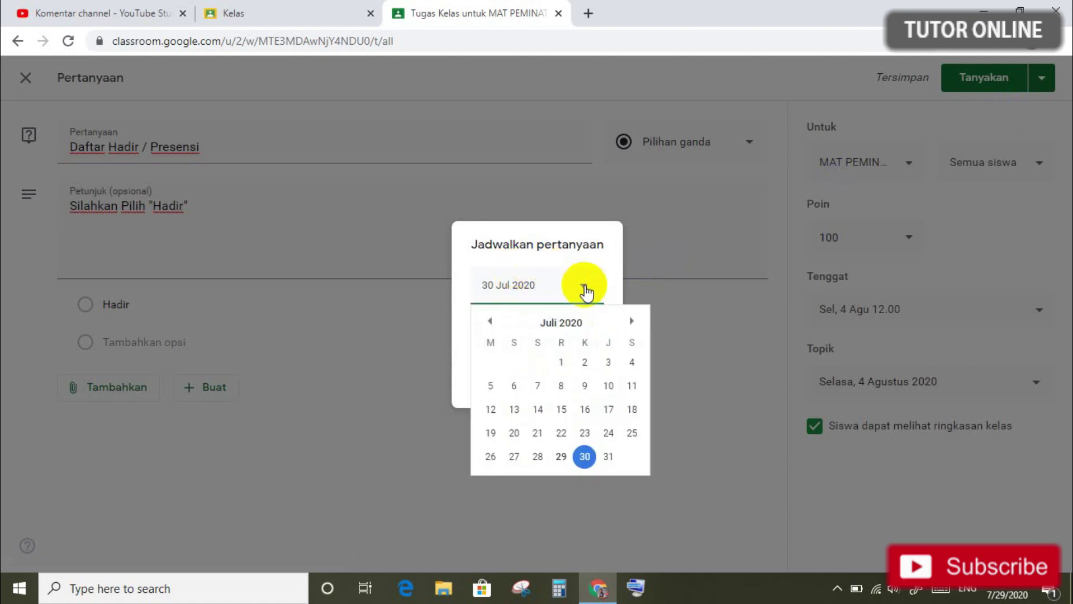
click(632, 322)
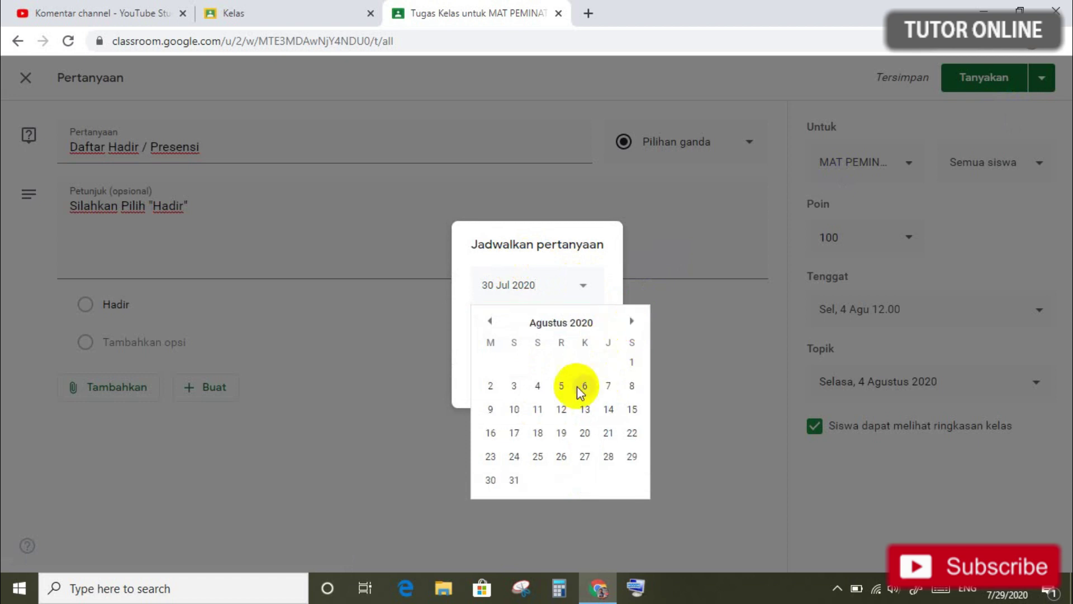
click(538, 391)
click(509, 338)
text(07)
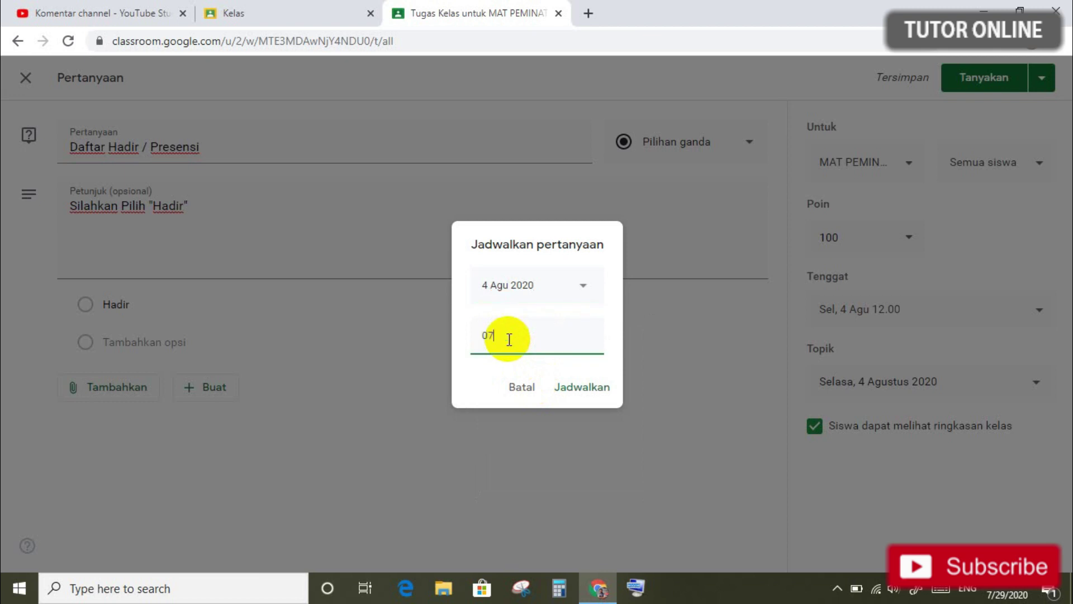
text(.00)
click(584, 387)
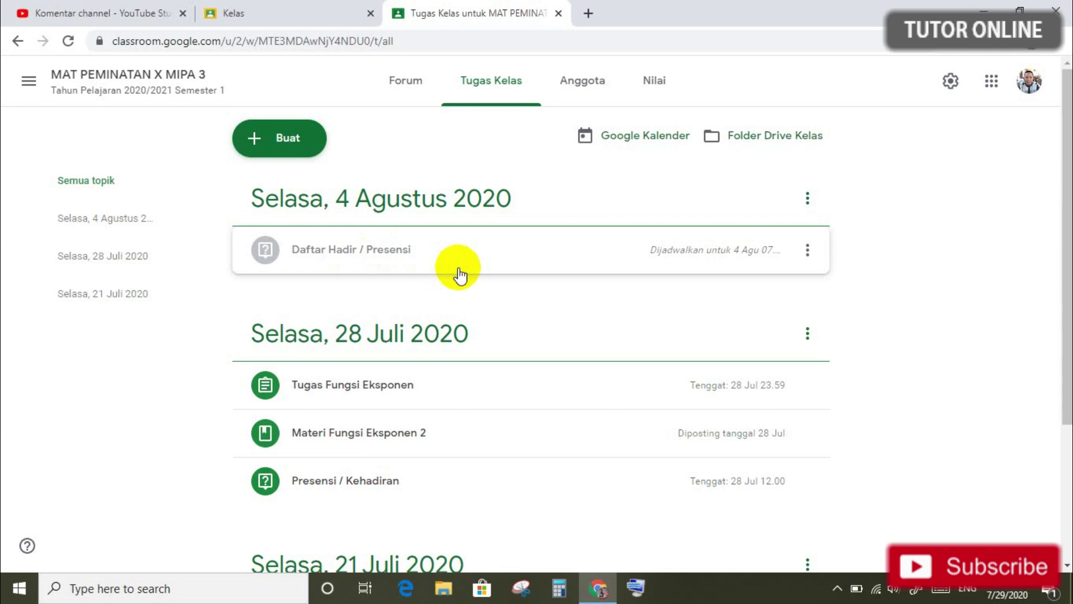
- Create a new material (Materi) with the title "Materi Persamaan Eksponen"
click(289, 147)
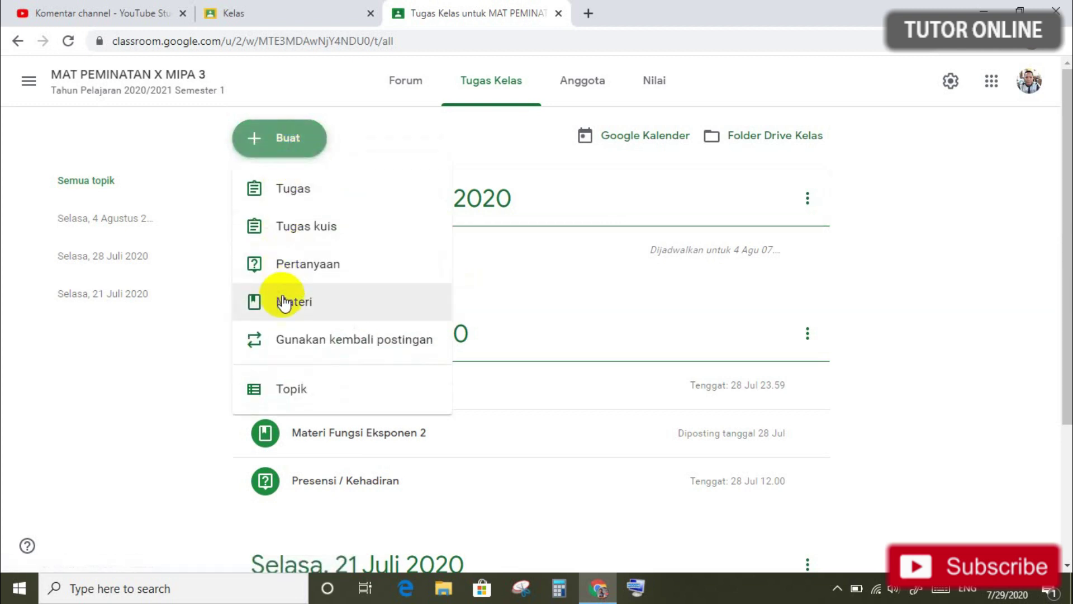
click(284, 304)
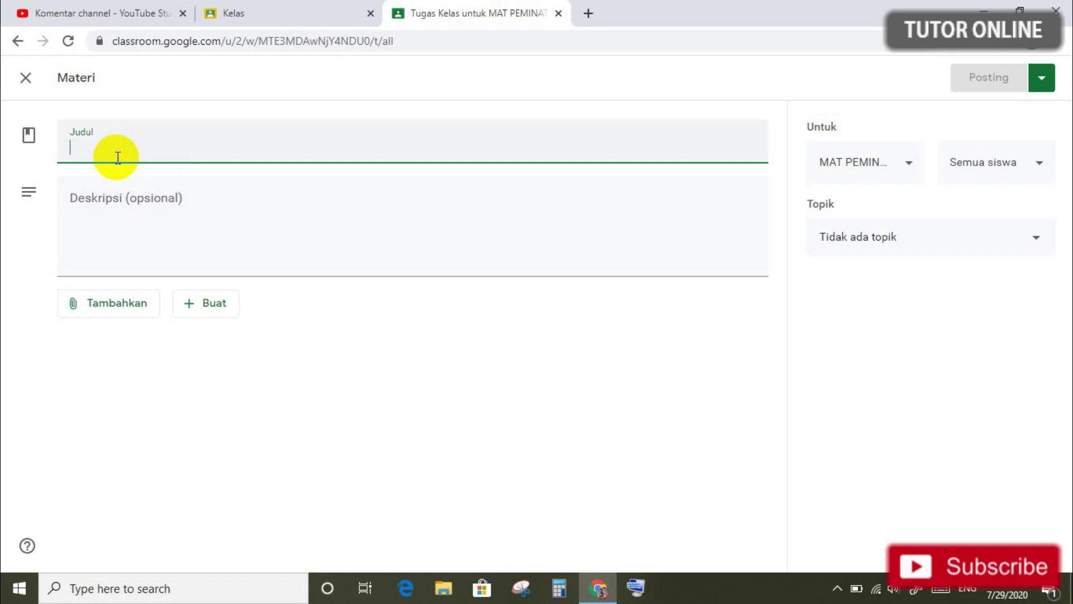
text(Mat)
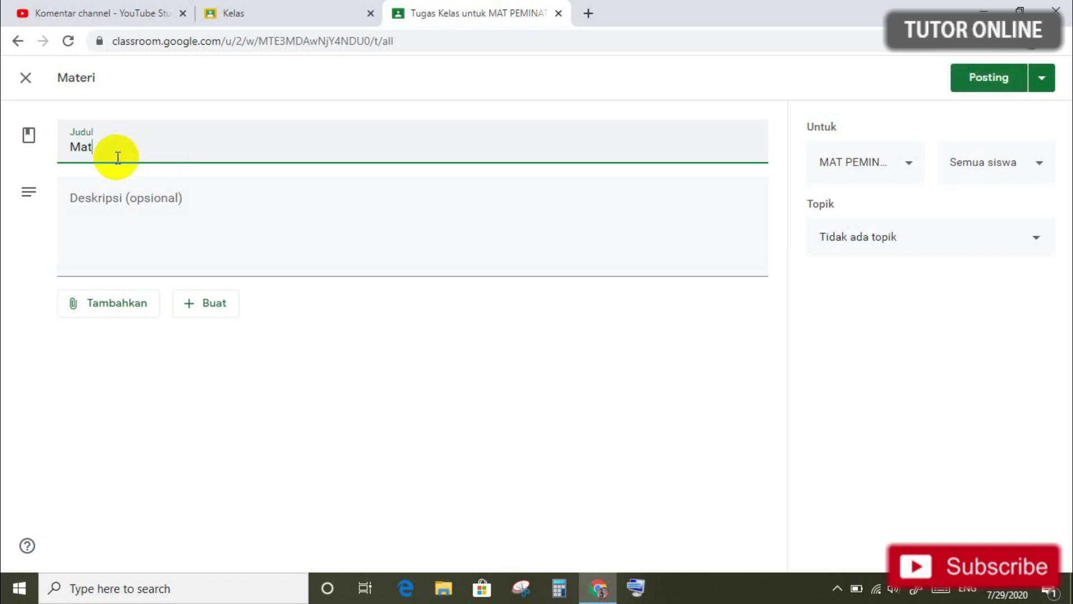
text(eri)
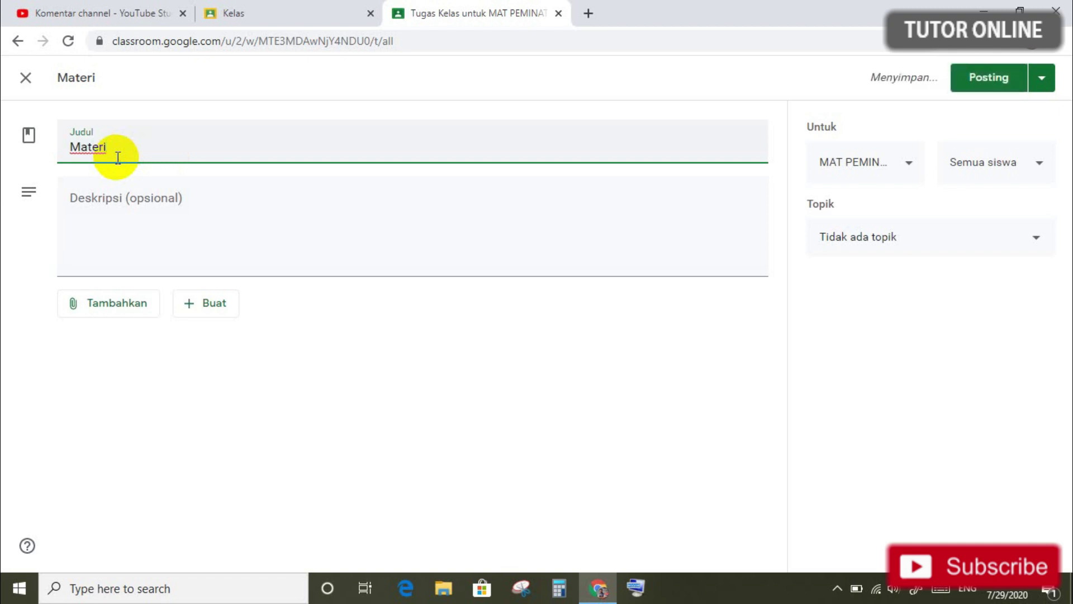
text( Persamaan)
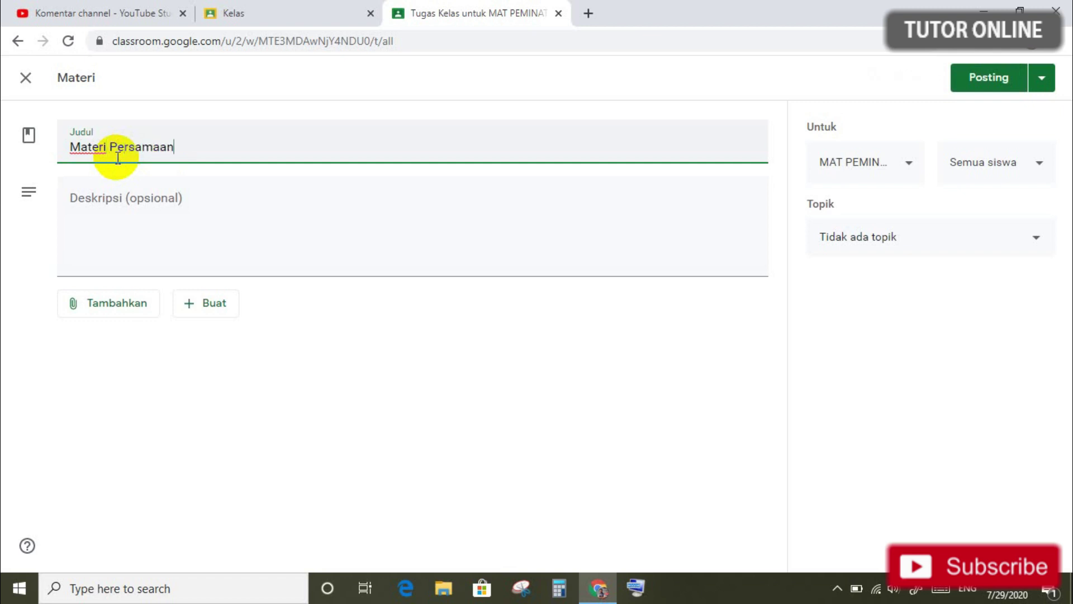
text( Eksponen)
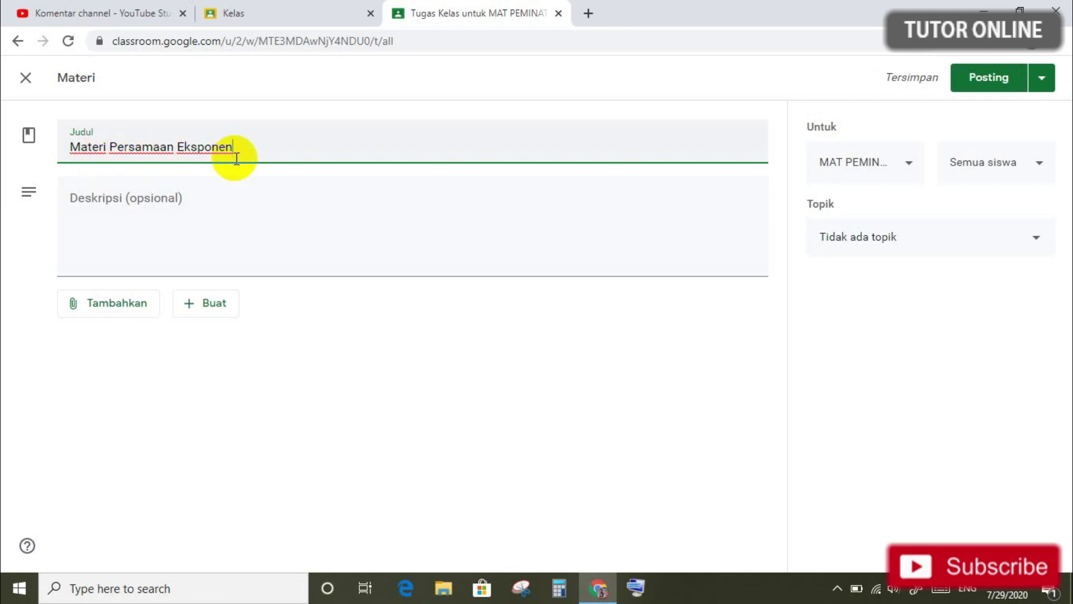
- Enter the material's description as "Lihatlah video pada link berikut kemudian catatlah di buku kalian"
click(110, 203)
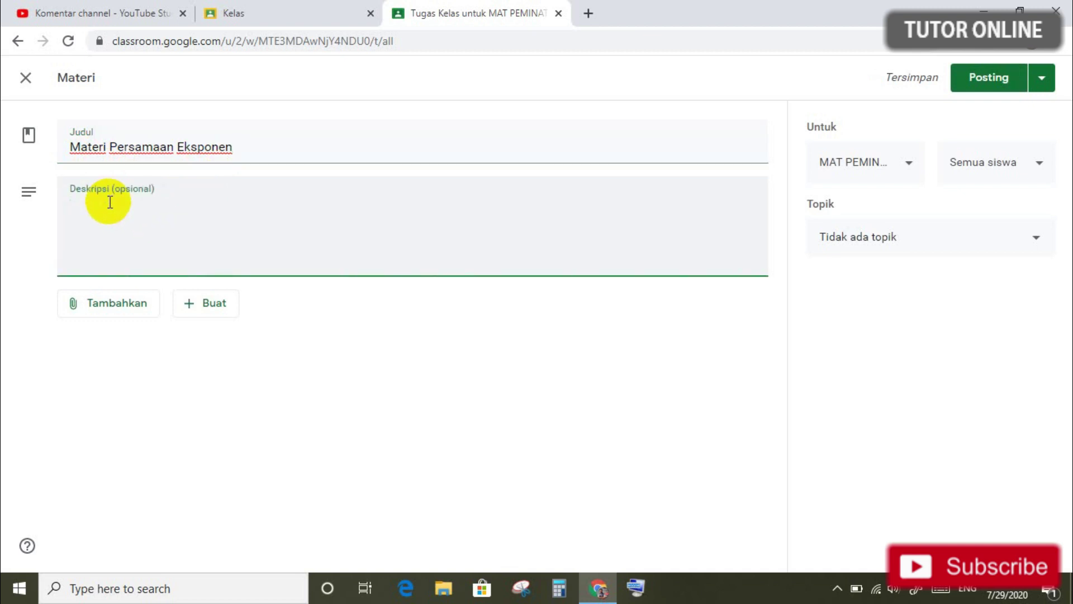
text(Lihatlah video pada link berikut kemudian )
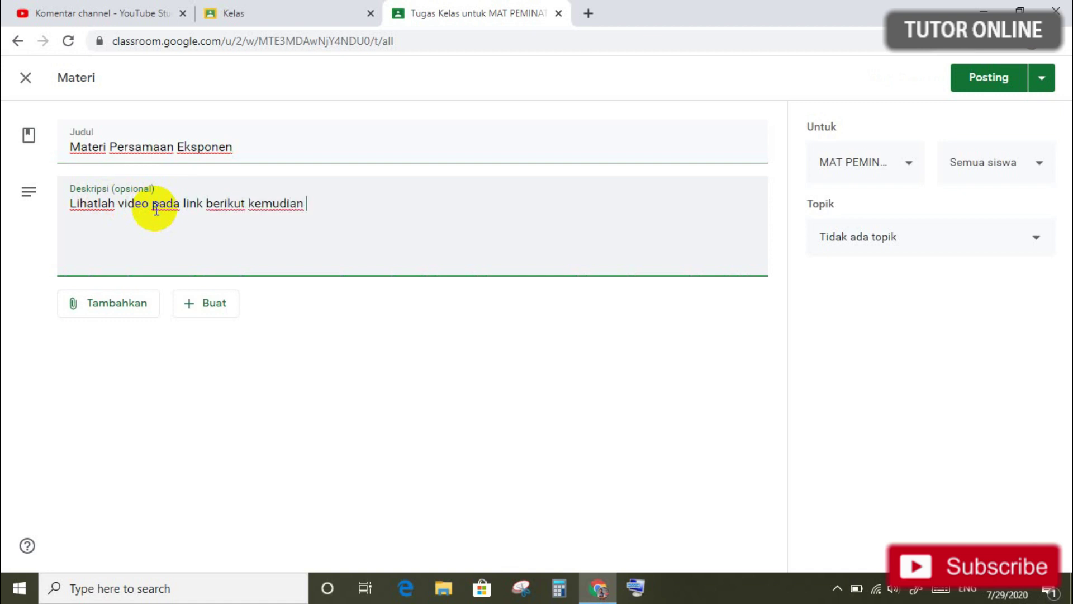
text(catatlah)
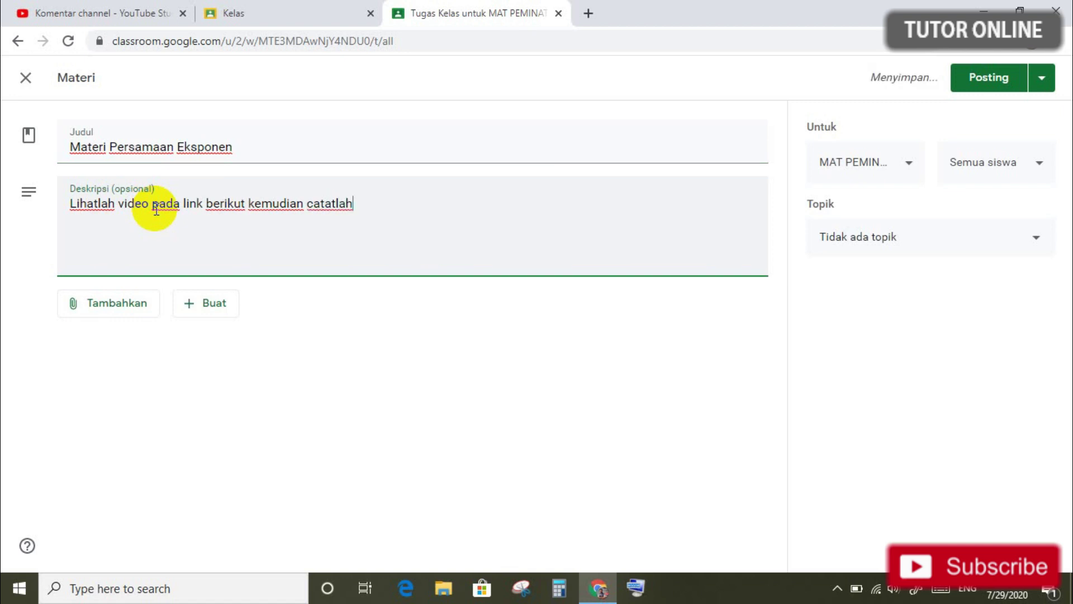
text( di bujku)
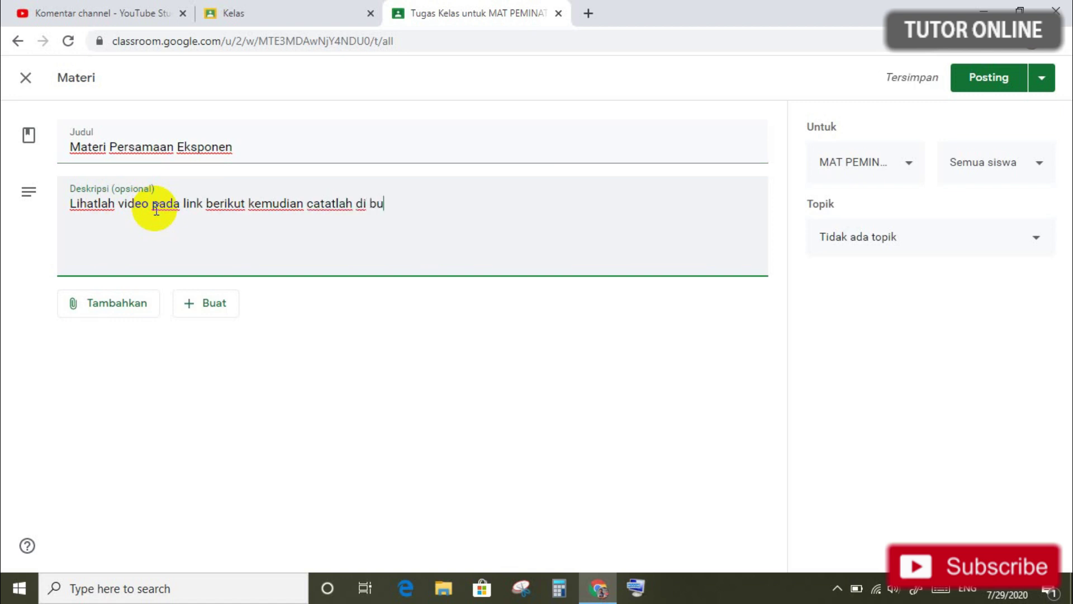
key(BackSpace)
key(BackSpace)
key(BackSpace)
text(ku kalian)
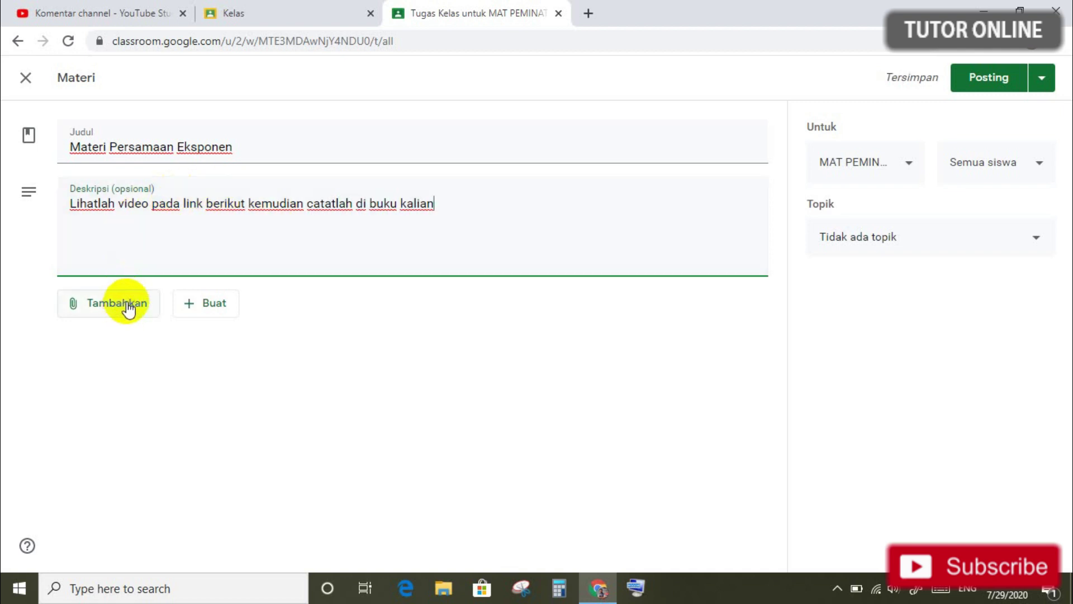
- Search YouTube for "Persamaan Eksponen Tutor Online" and attach the video "Persamaan Eksponen (Part 1) Konsep dan Sifat-sifat Eksponen" to the material
click(98, 316)
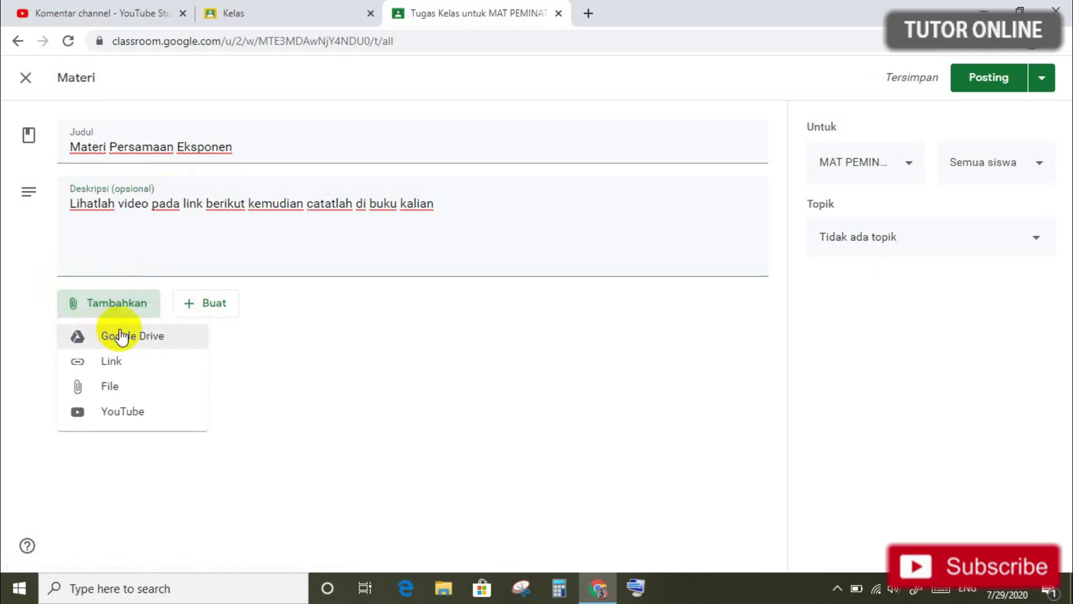
click(126, 412)
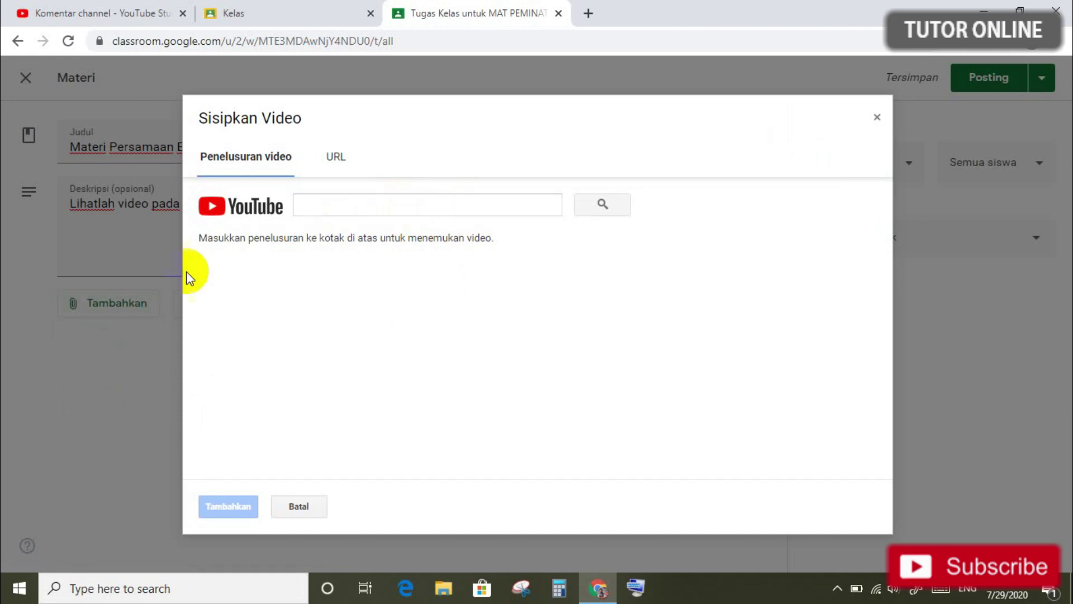
click(329, 205)
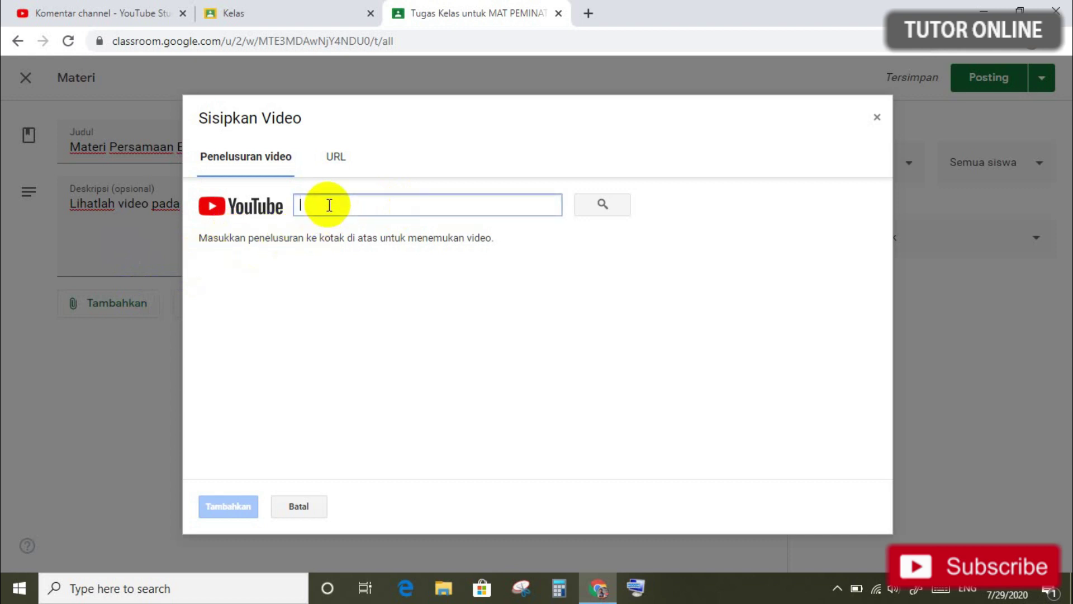
text(Persamaa)
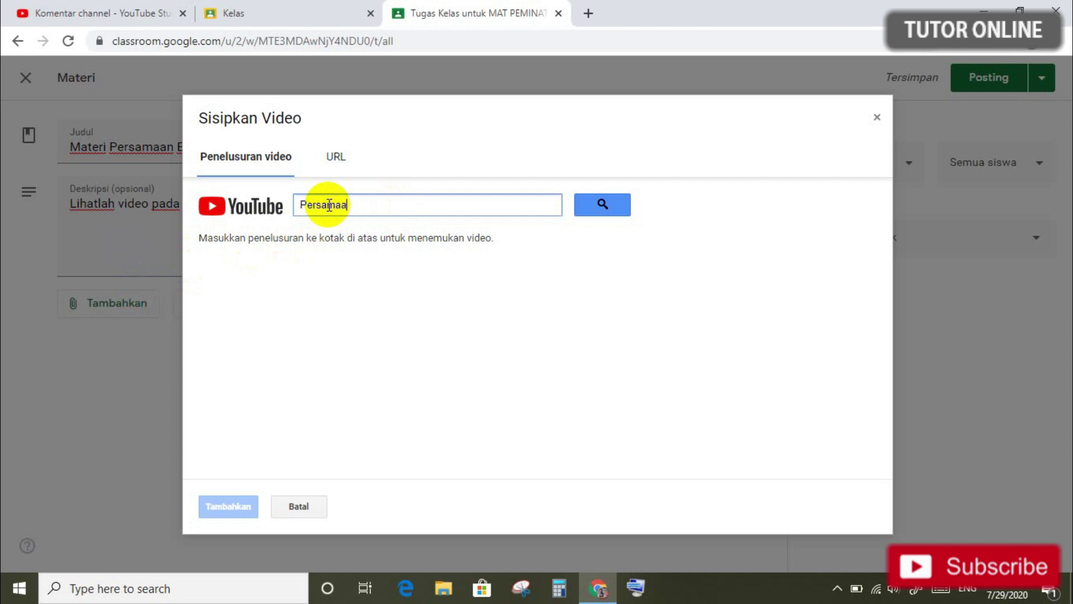
text(n Eksponen Tur)
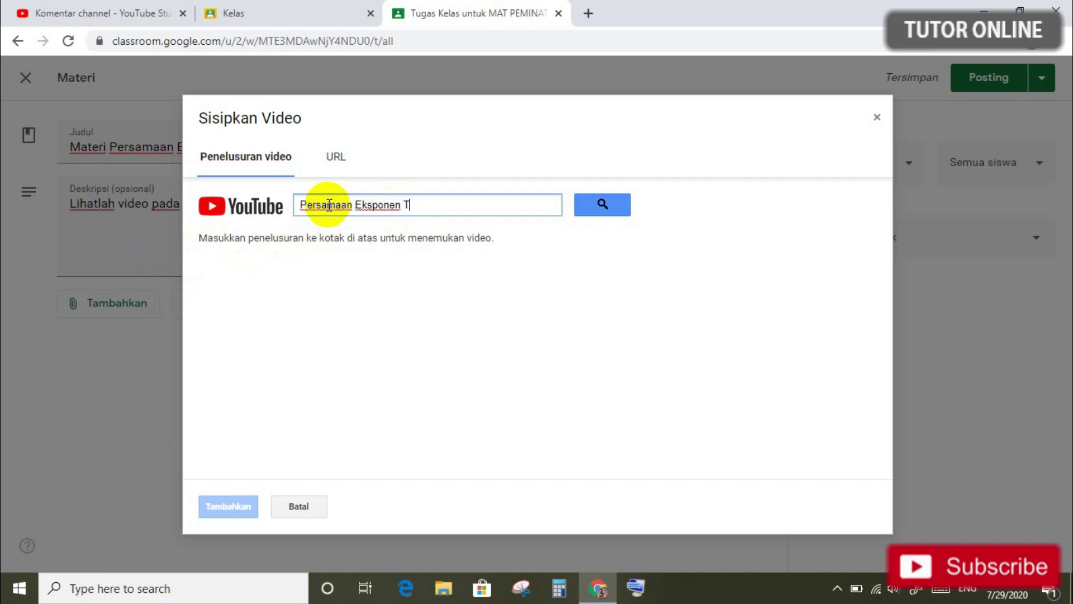
text(tor Online)
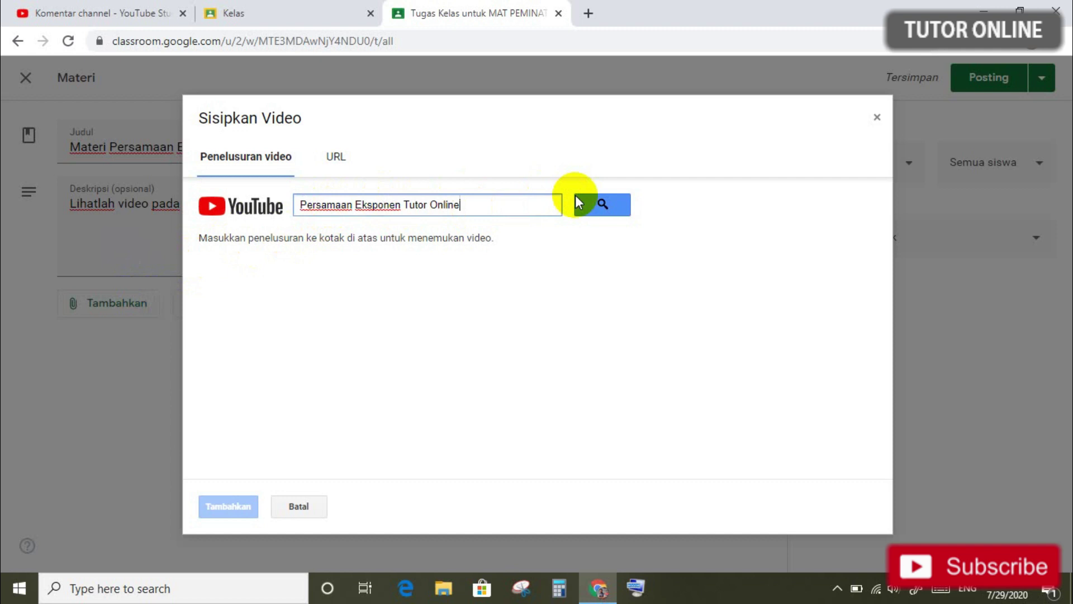
click(610, 200)
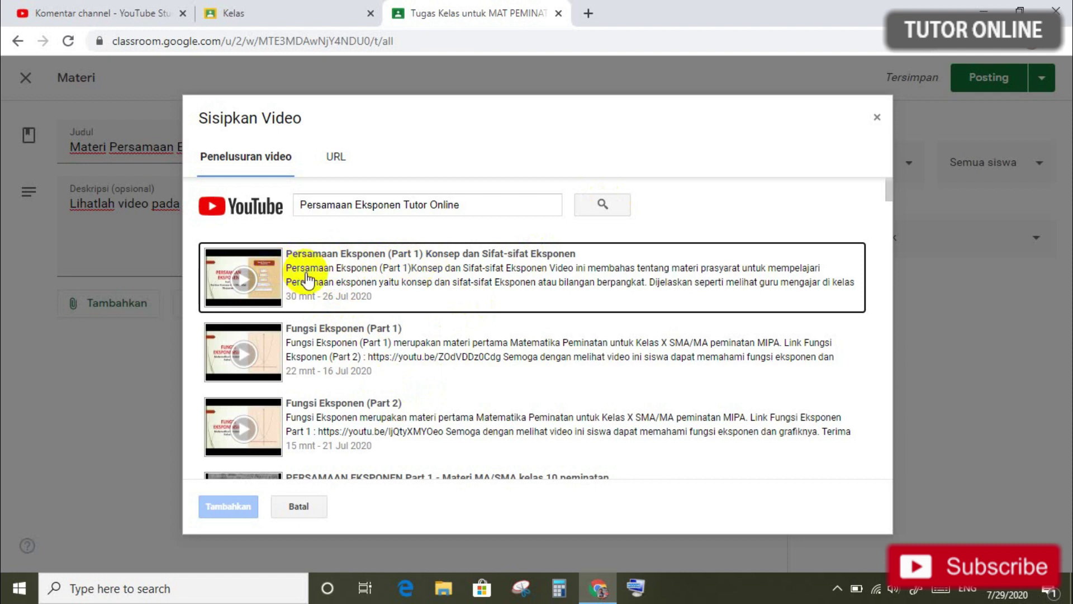
click(243, 282)
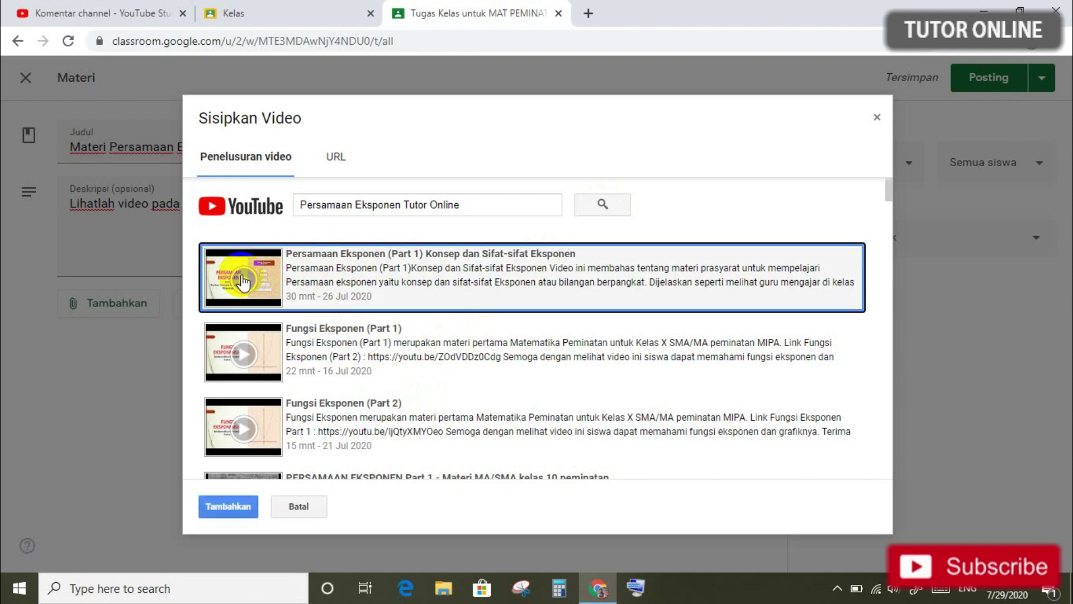
click(210, 515)
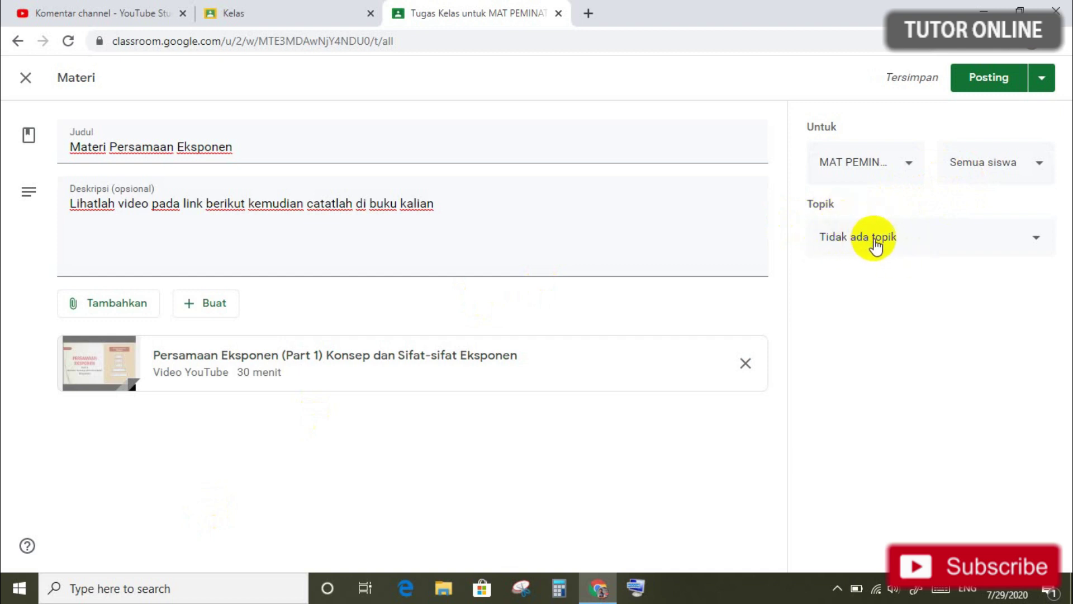
- Assign the material to the topic "Selasa, 4 Agustus 2020" and also share it with the last two MAT PEMINATAN classes in the list
click(1037, 240)
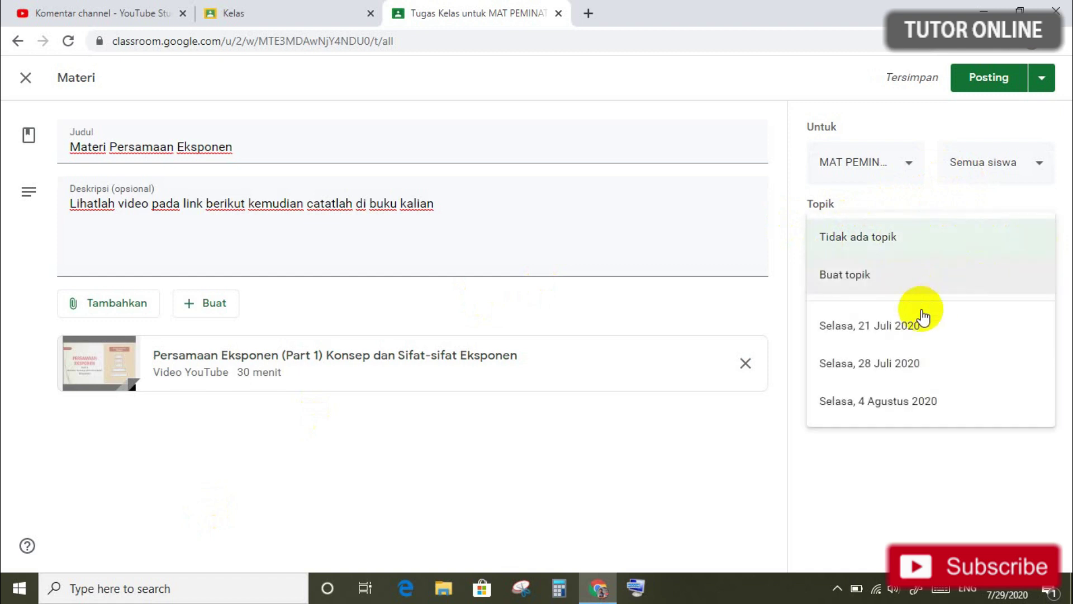
click(889, 407)
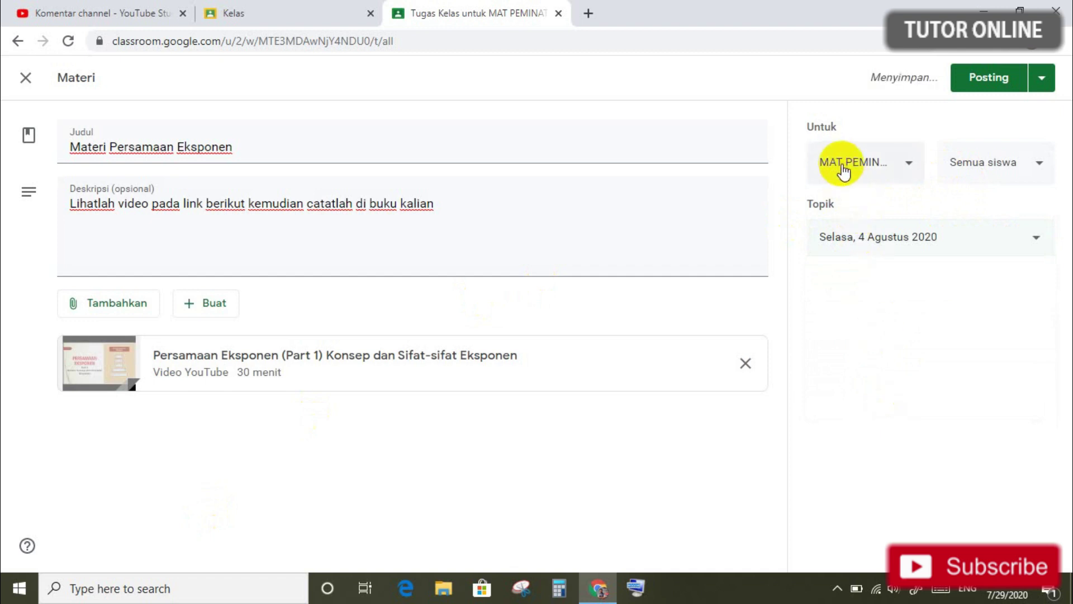
click(910, 166)
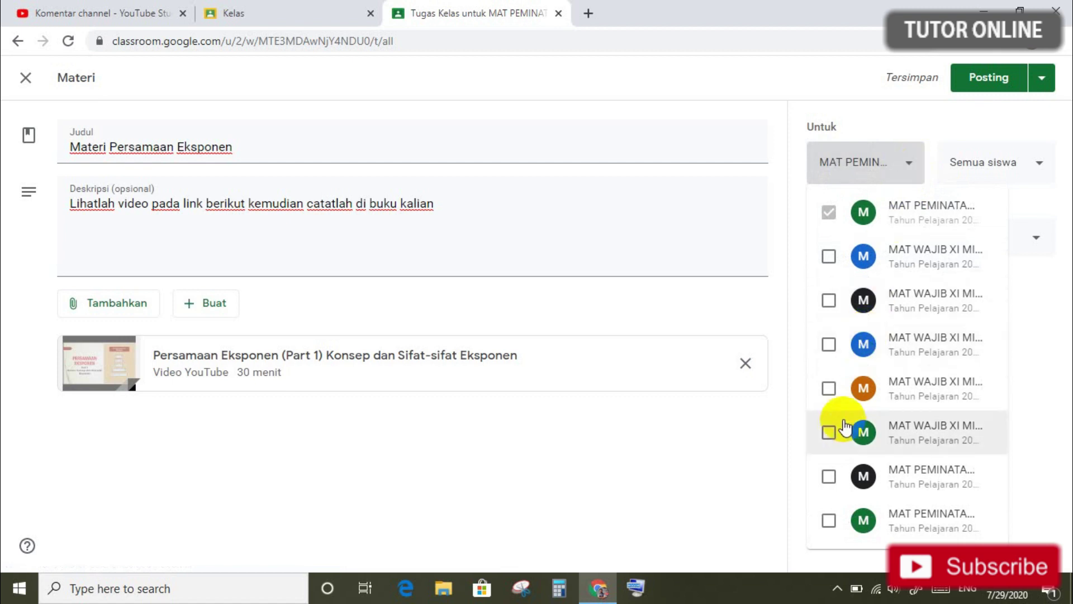
click(830, 477)
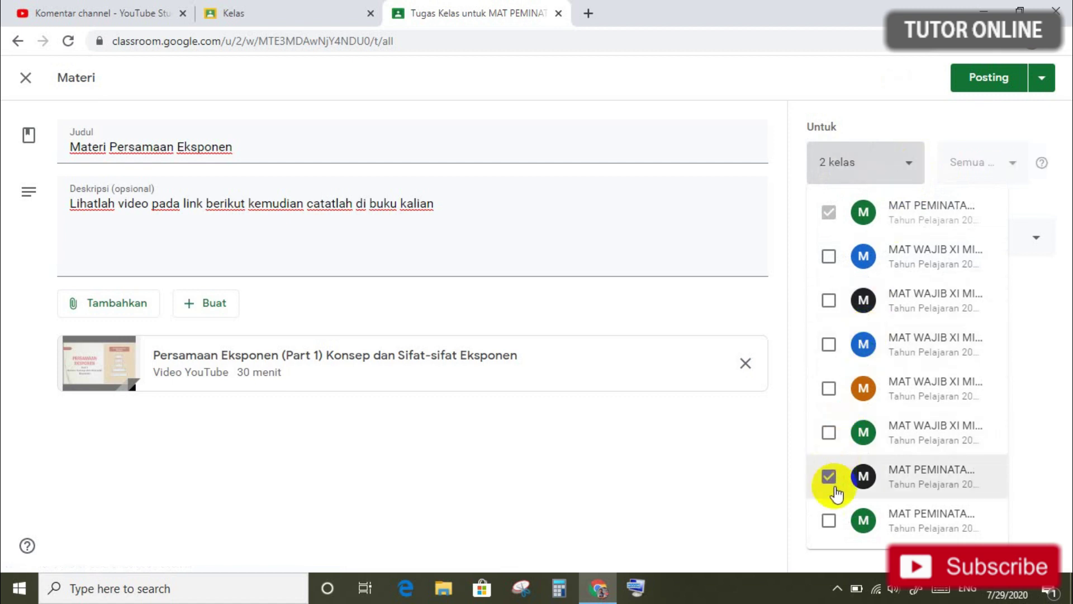
click(829, 521)
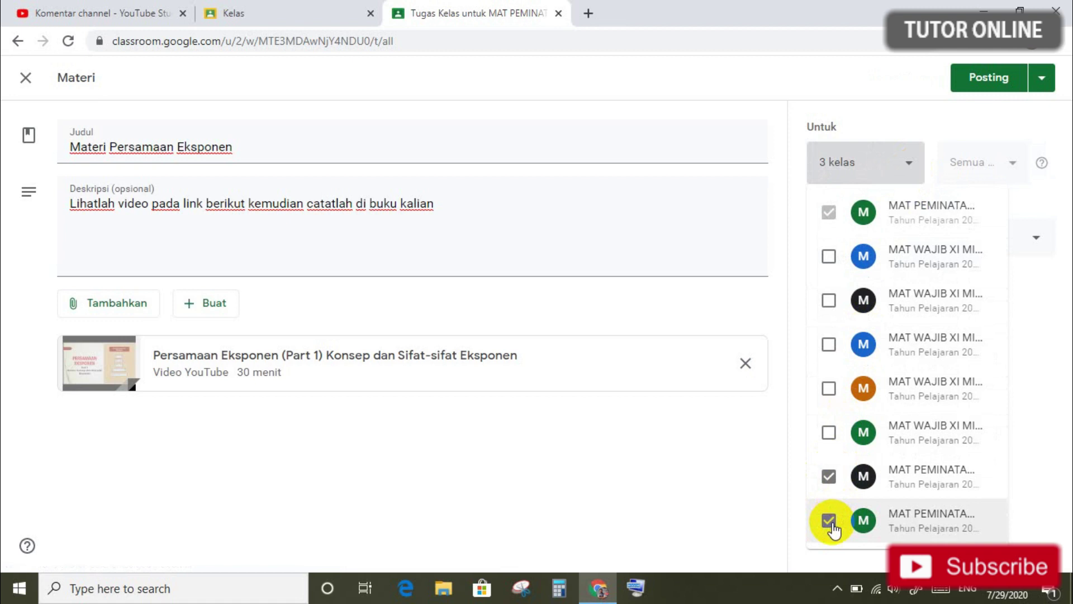
- Try to schedule the material for the three selected classes
click(1048, 80)
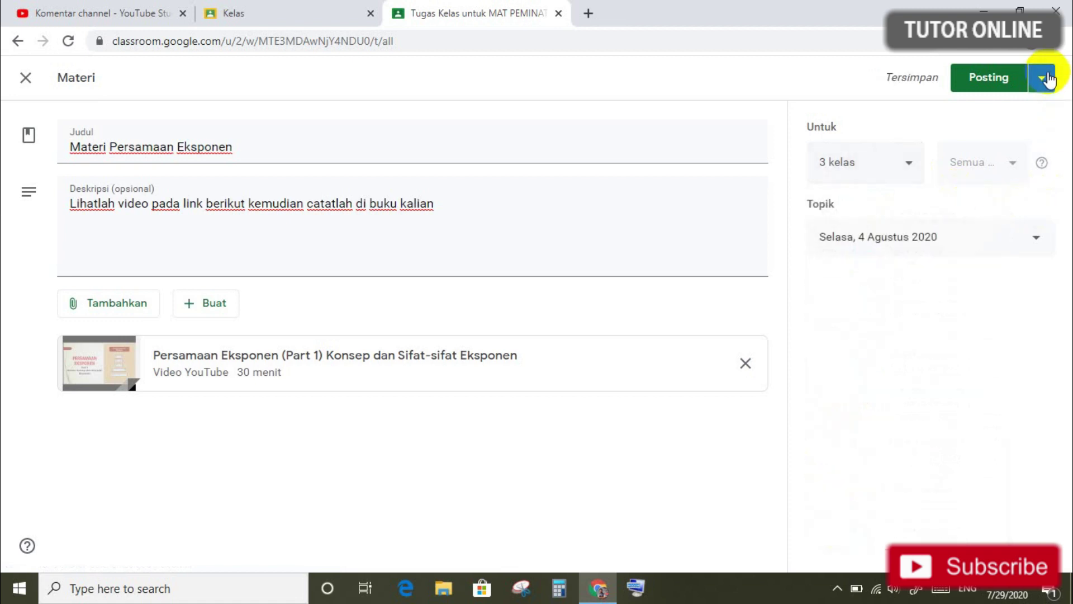
click(1044, 80)
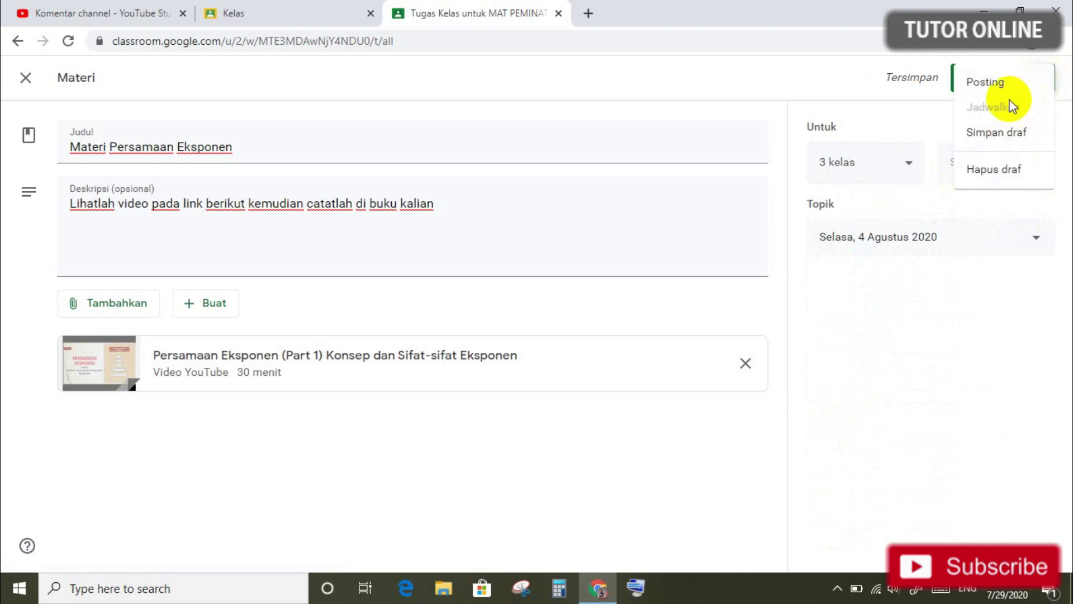
click(906, 115)
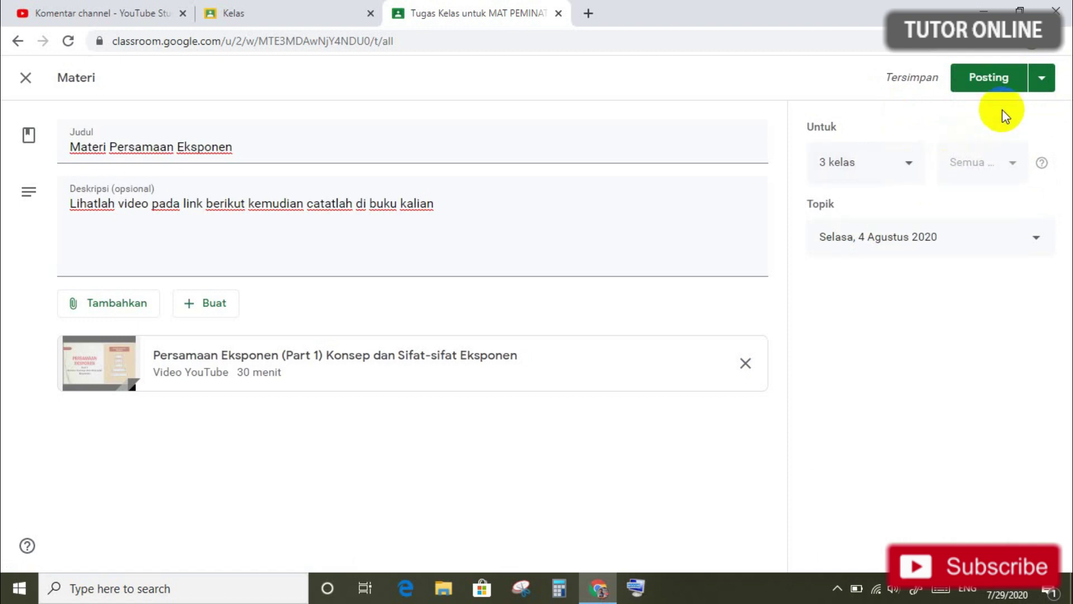
click(1039, 82)
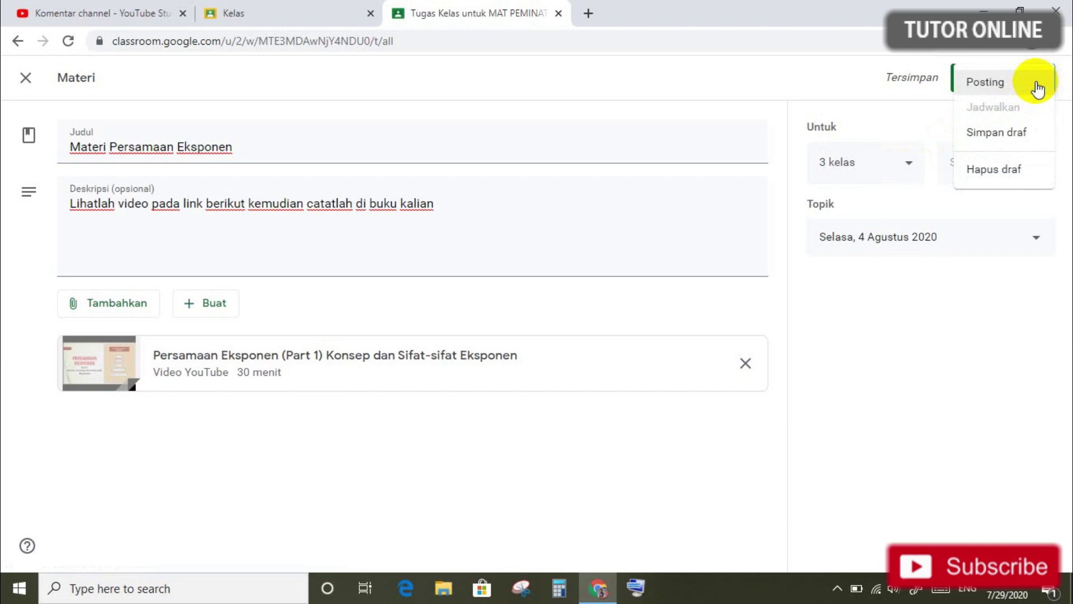
click(917, 119)
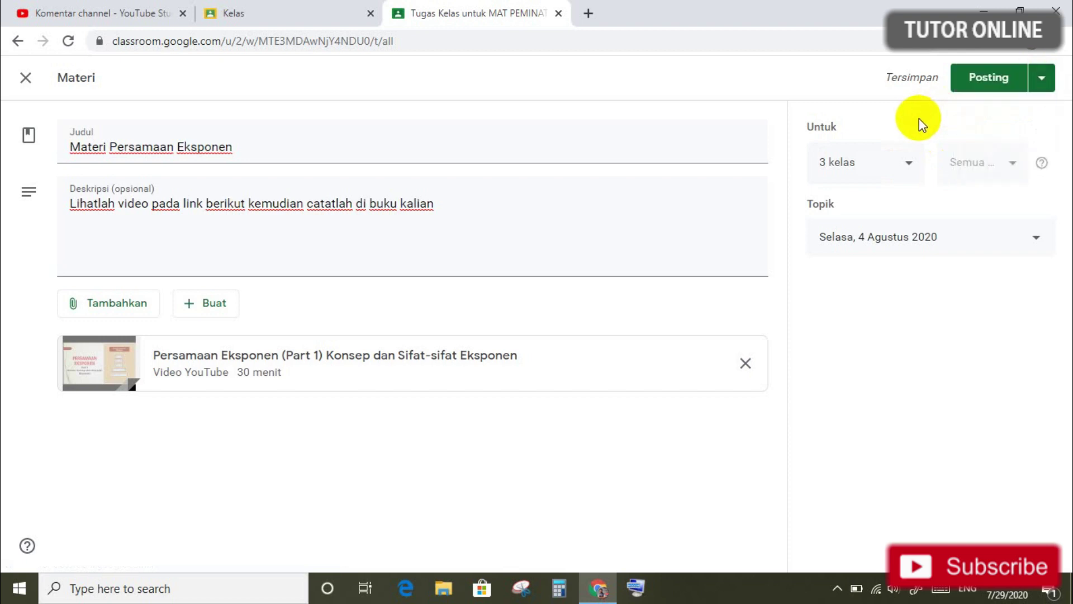
- Remove the last two MAT PEMINATAN classes from the material's recipients, leaving only the current class
click(909, 166)
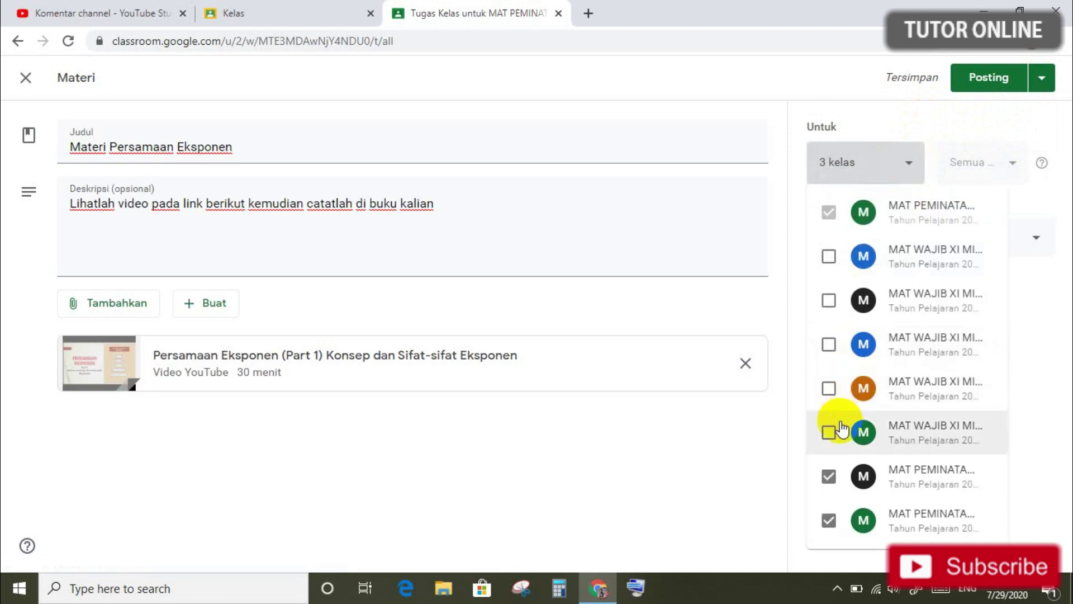
click(829, 476)
click(829, 520)
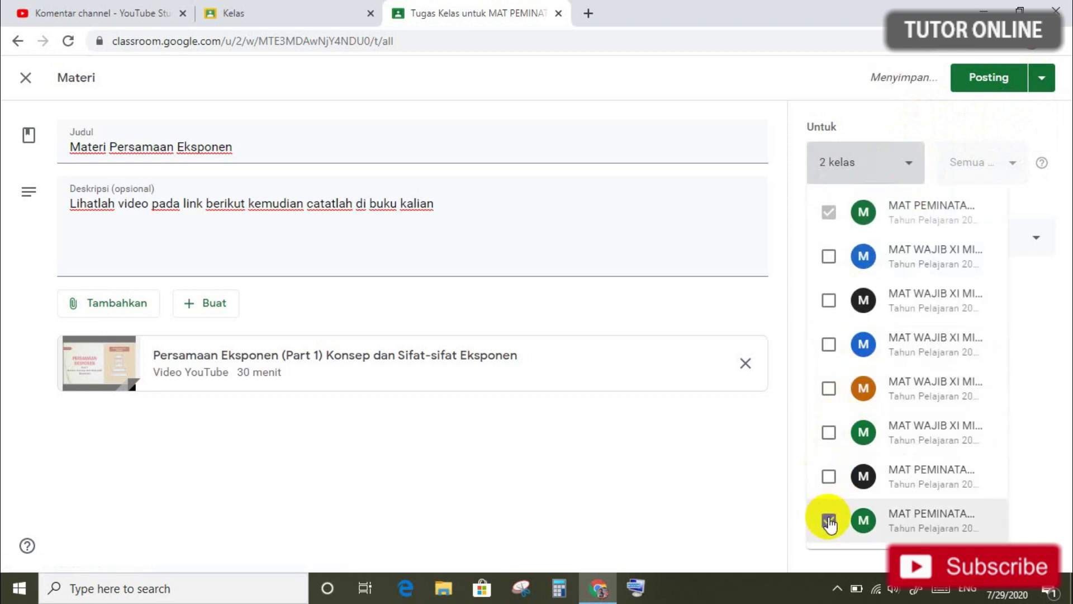
click(1049, 476)
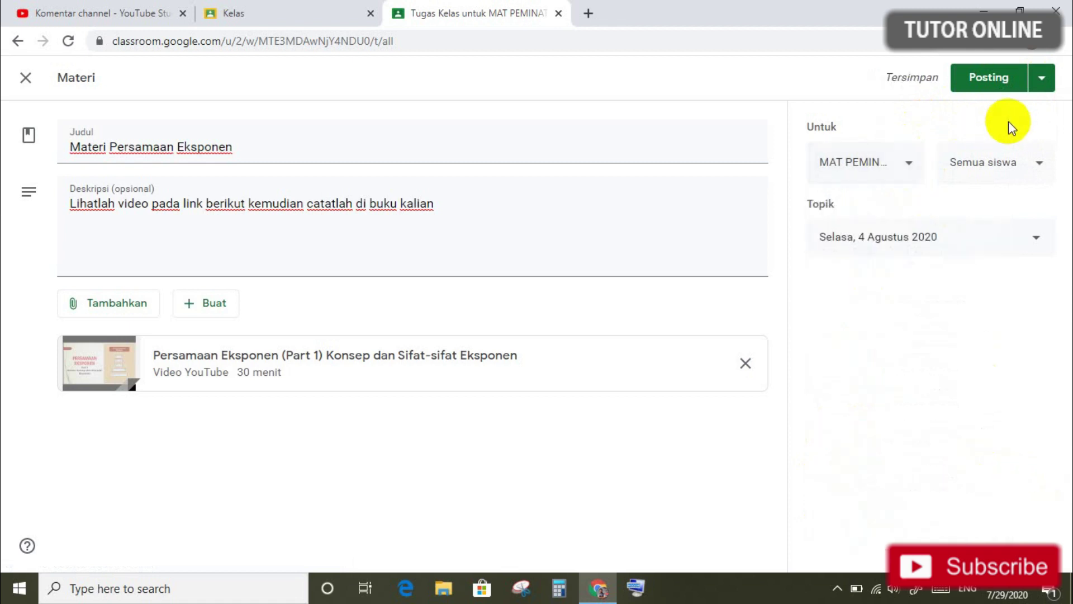
- Schedule the material to be posted on 4 Agu 2020 at 07.00
click(1040, 81)
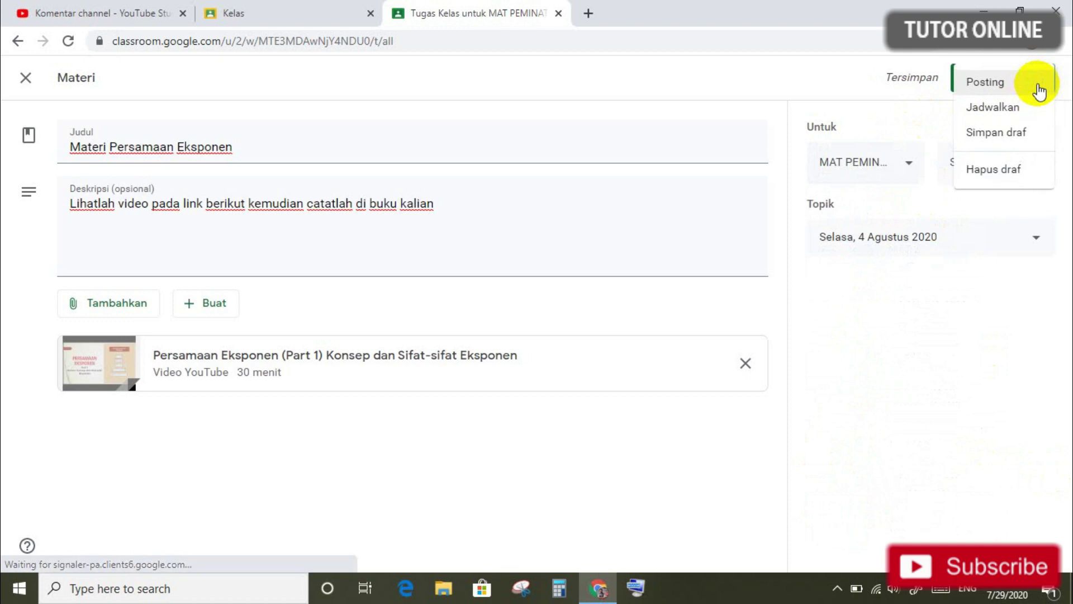
click(1017, 112)
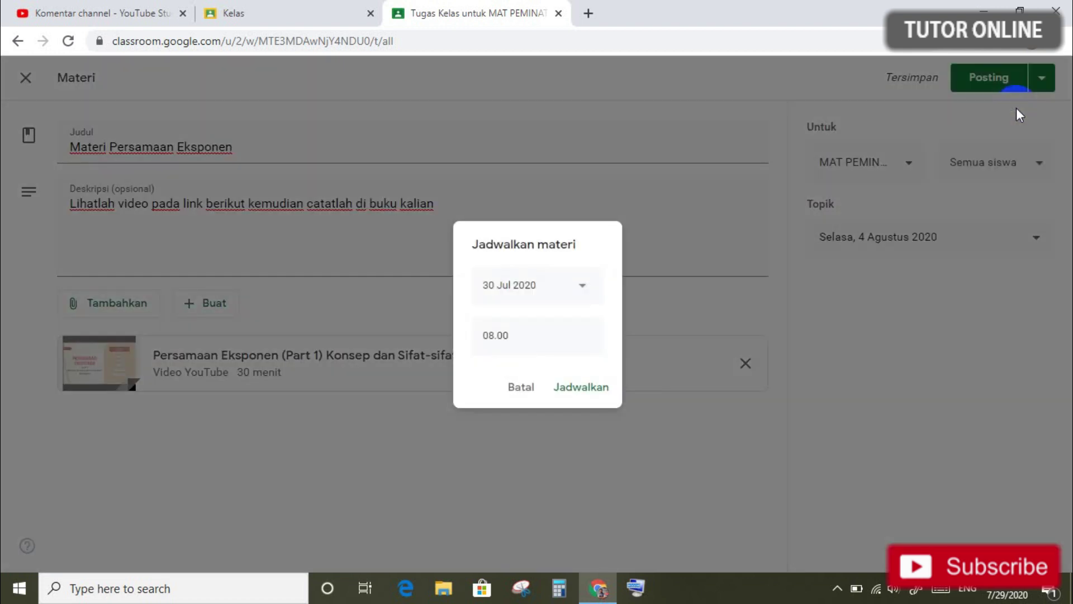
click(579, 289)
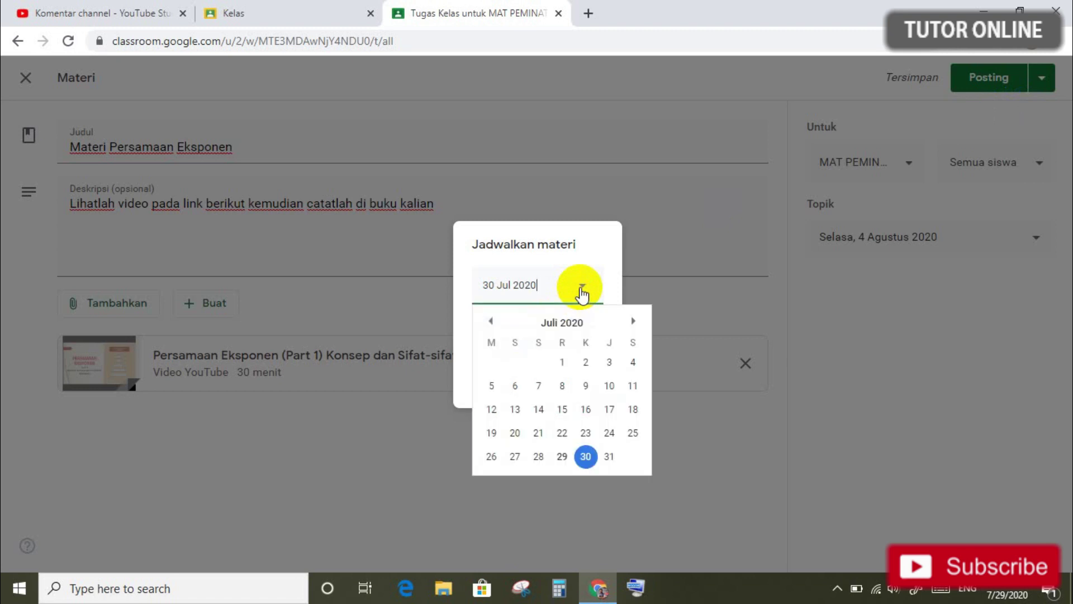
click(632, 321)
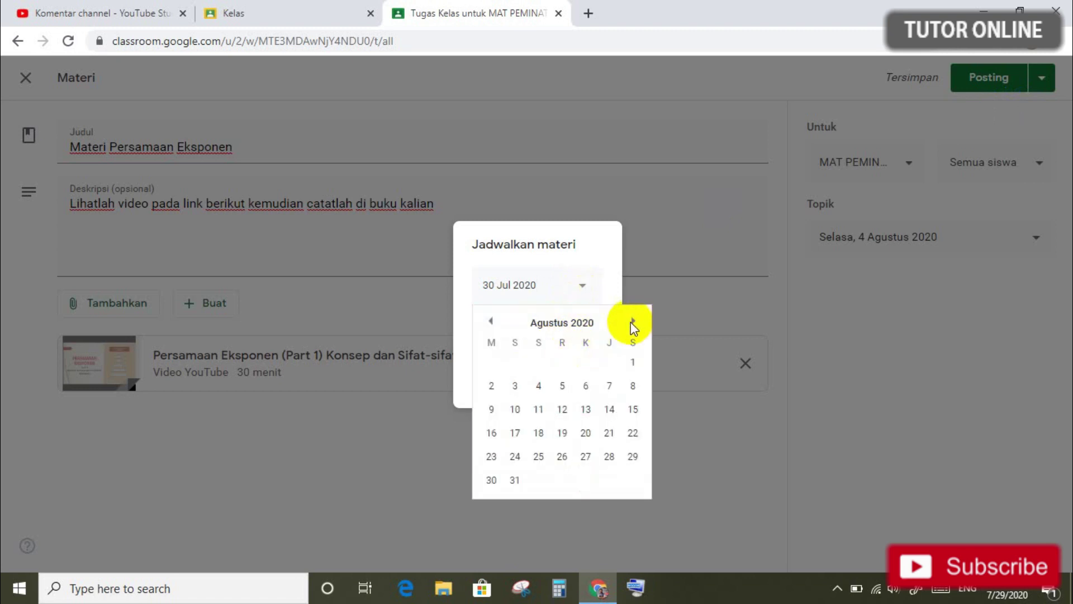
click(538, 387)
click(502, 337)
text(0)
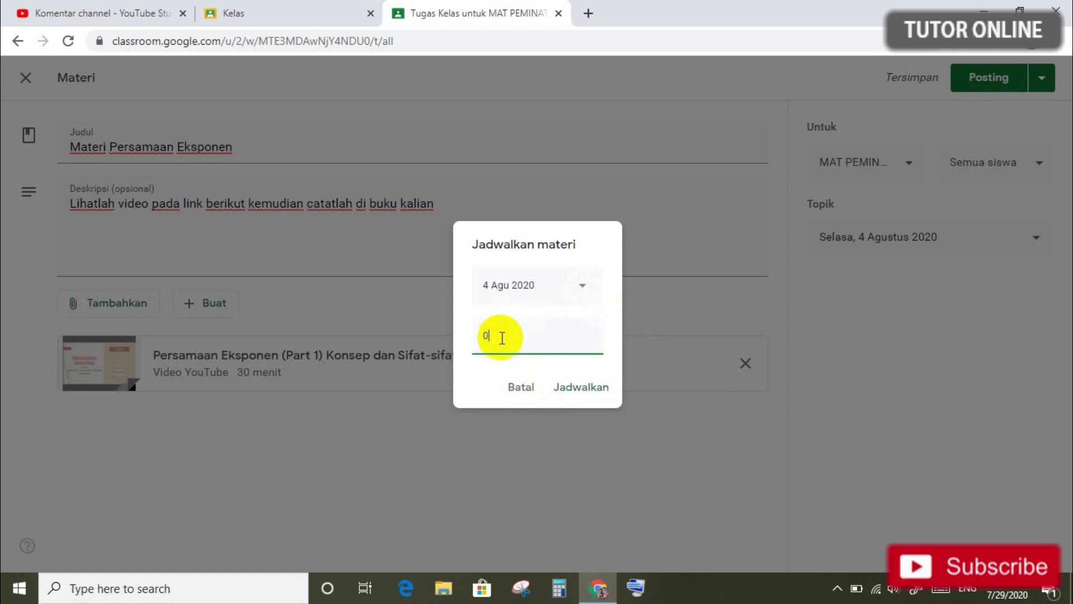
text(7.00)
click(592, 390)
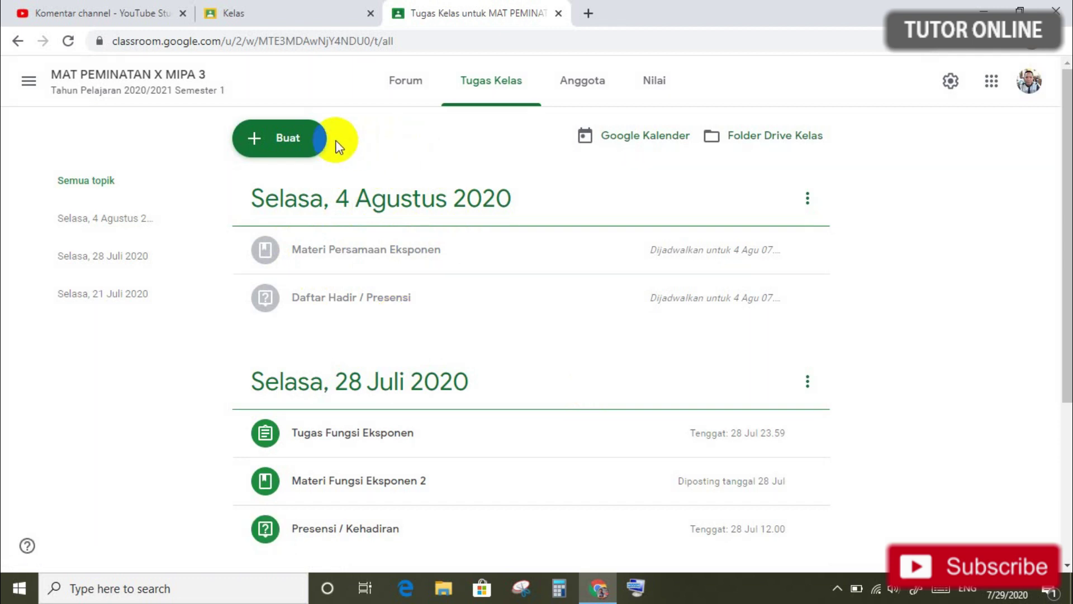
- Create a new assignment (Tugas) with the title "Tugas Persamaan Eksponen"
click(291, 141)
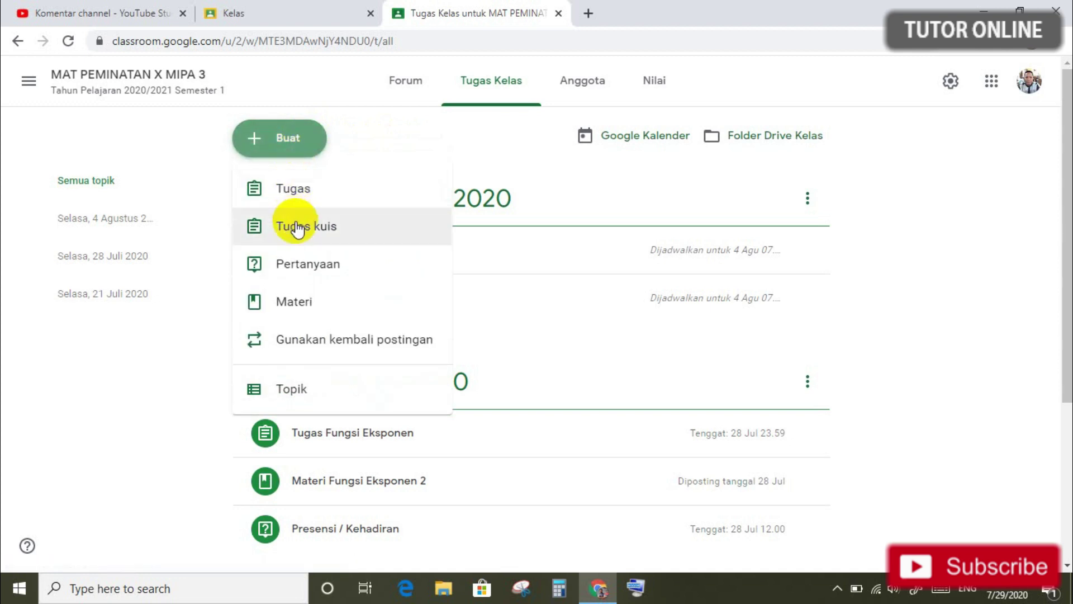
click(294, 191)
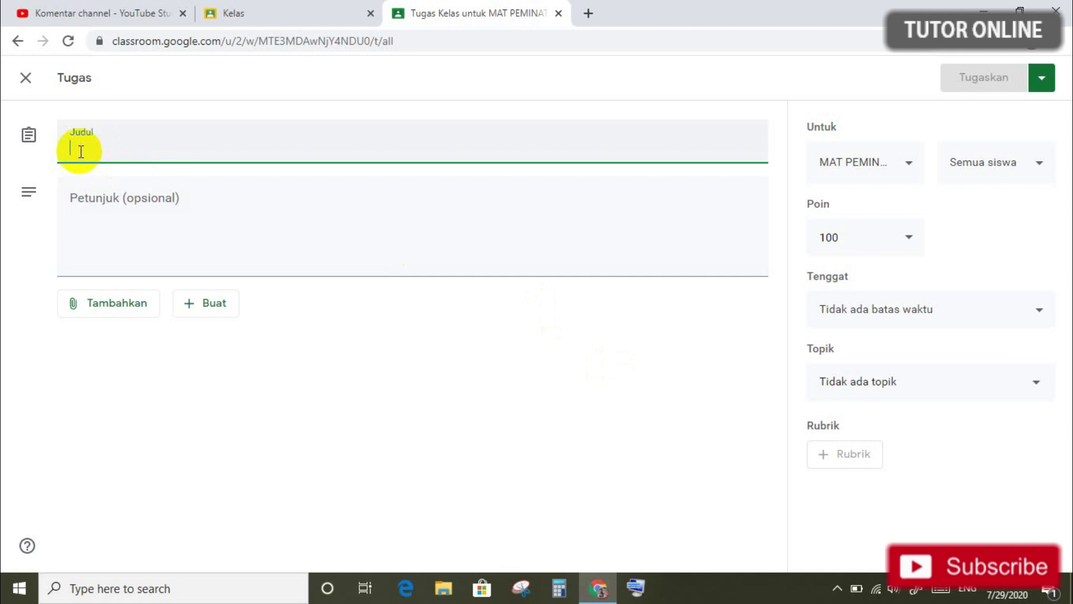
text(Tugas)
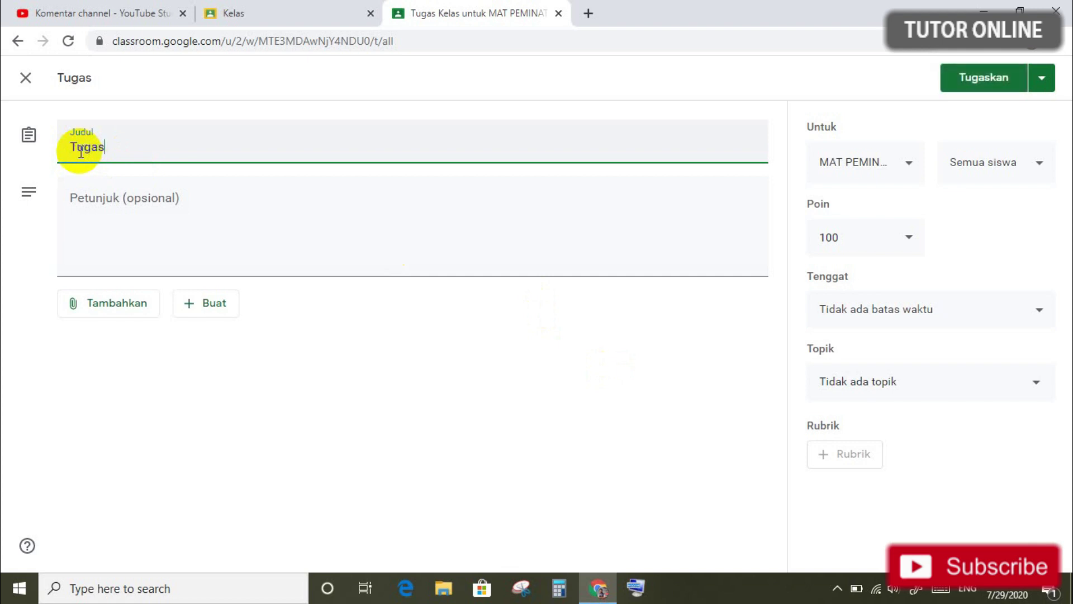
text( Persamaan Eksponen)
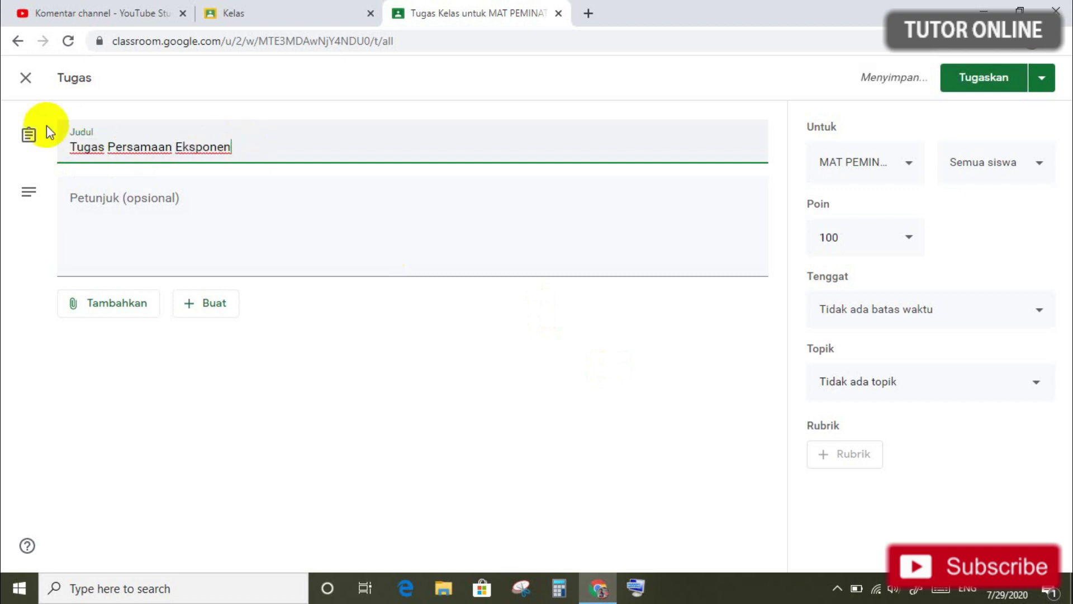
- Enter the assignment's instructions as "Kerjakan Tugas Pada Buku Paket Hal 20 Nomor 1 sd 5, kemudian jawabannya di scan menggunakan CamScanner dalam bentuk PDF"
click(115, 204)
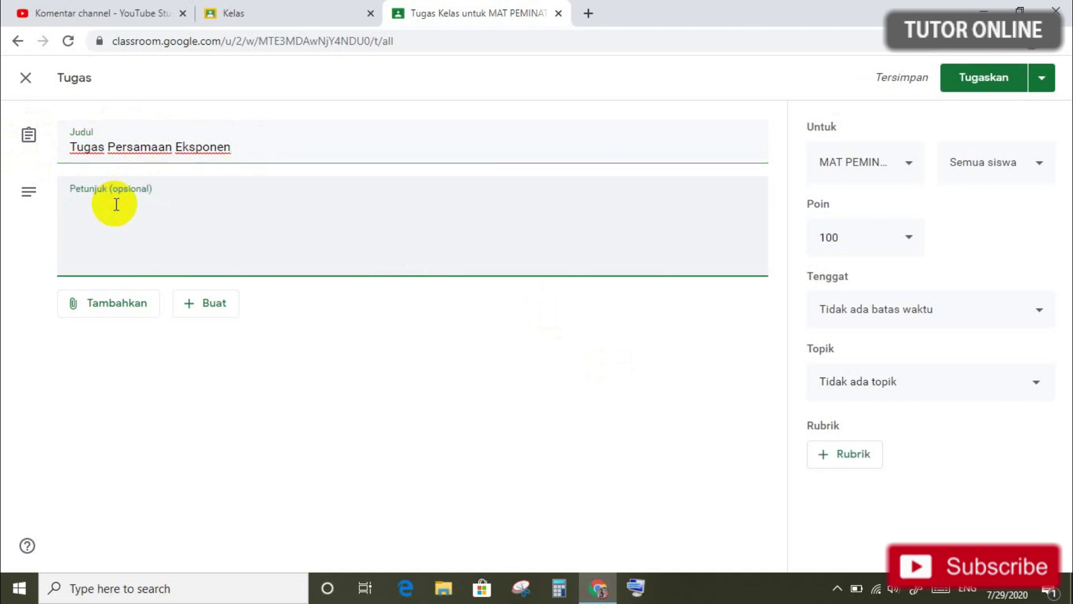
text(Kerjakan )
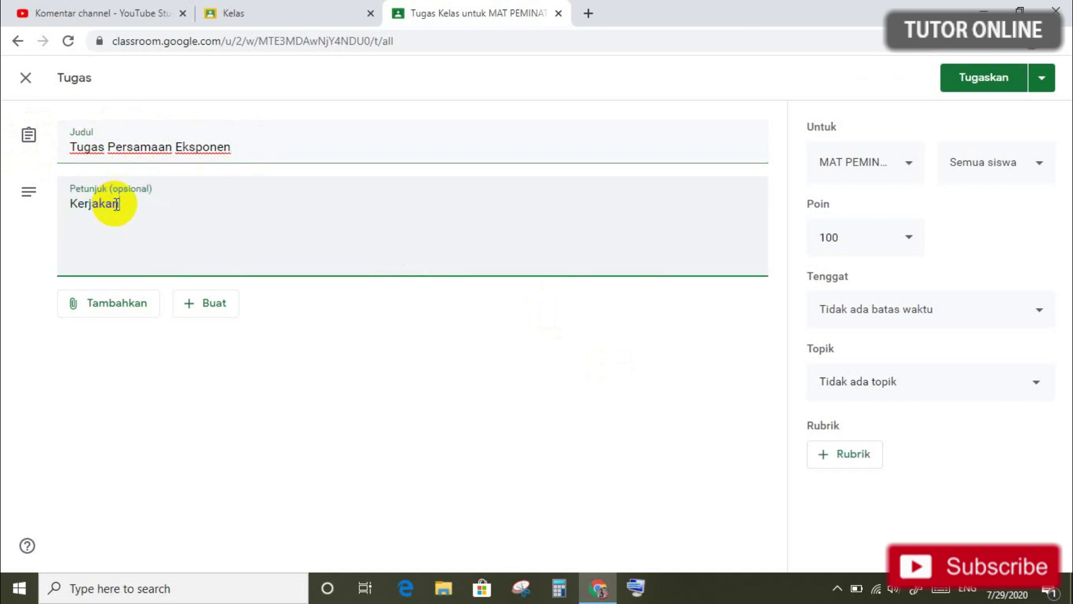
text(Tugas Pada Buku)
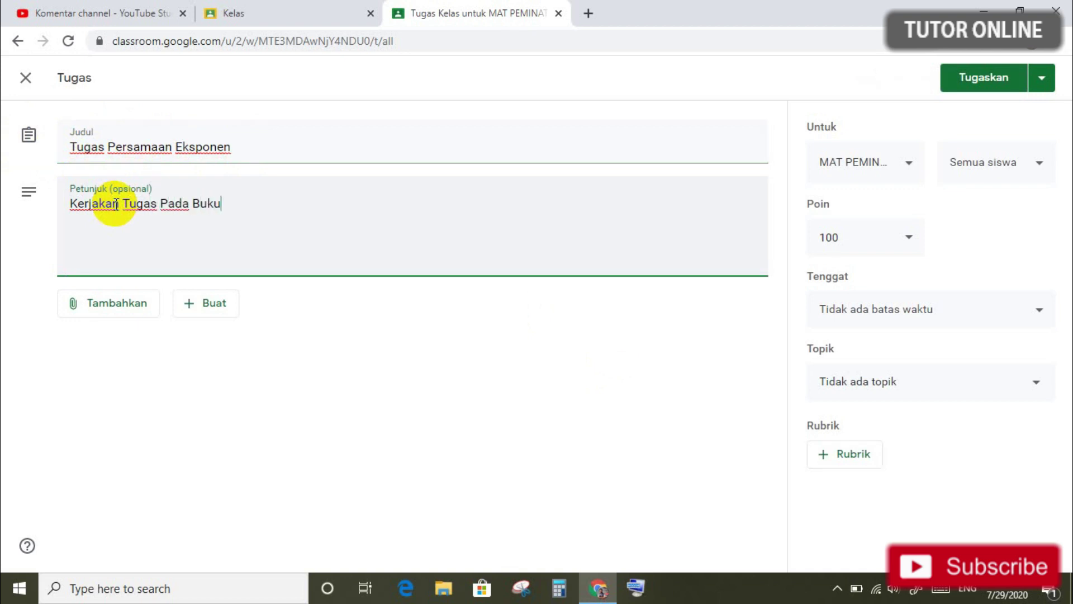
text( Paket Hal )
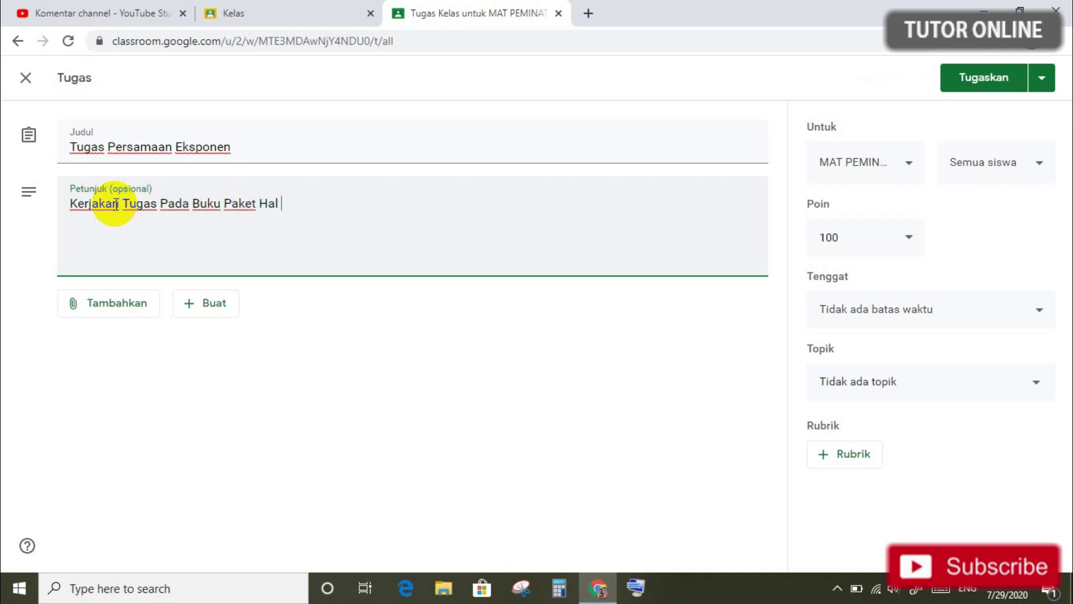
text(20 Nomor 1 d)
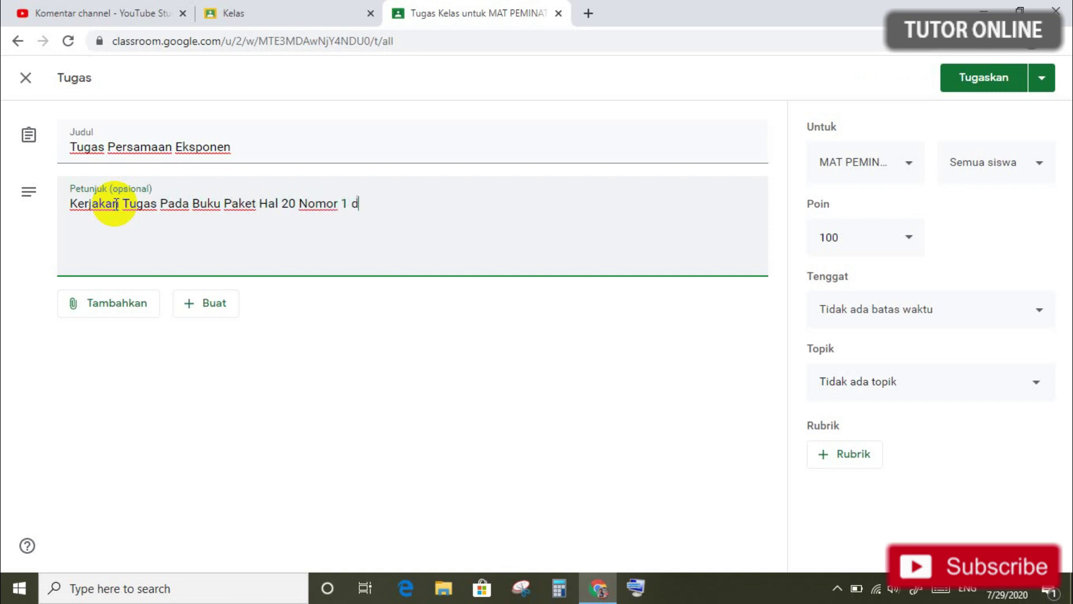
key(BackSpace)
text(sd 5, Ke)
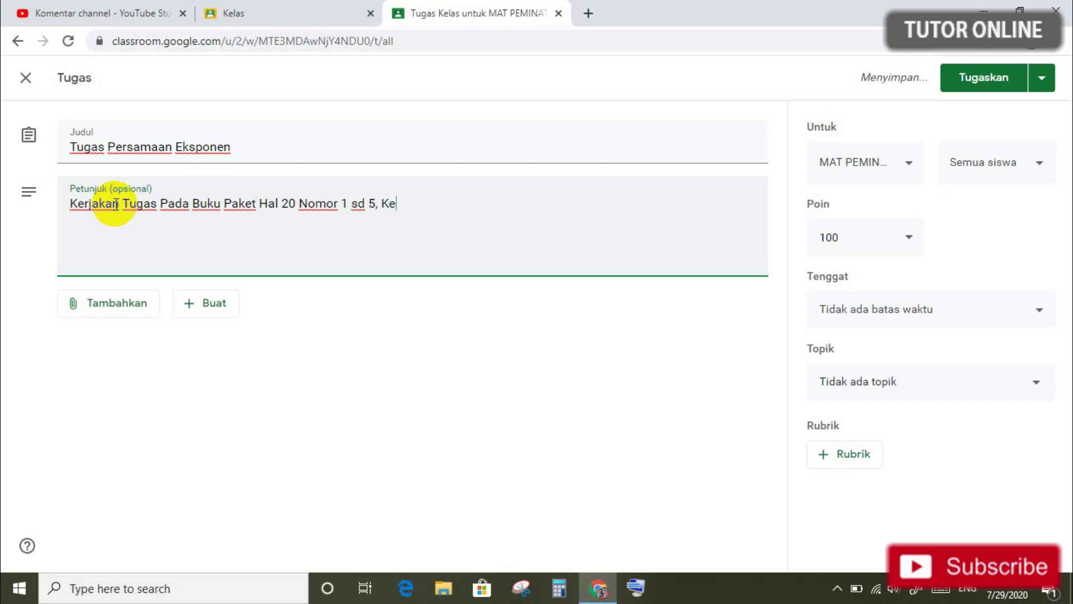
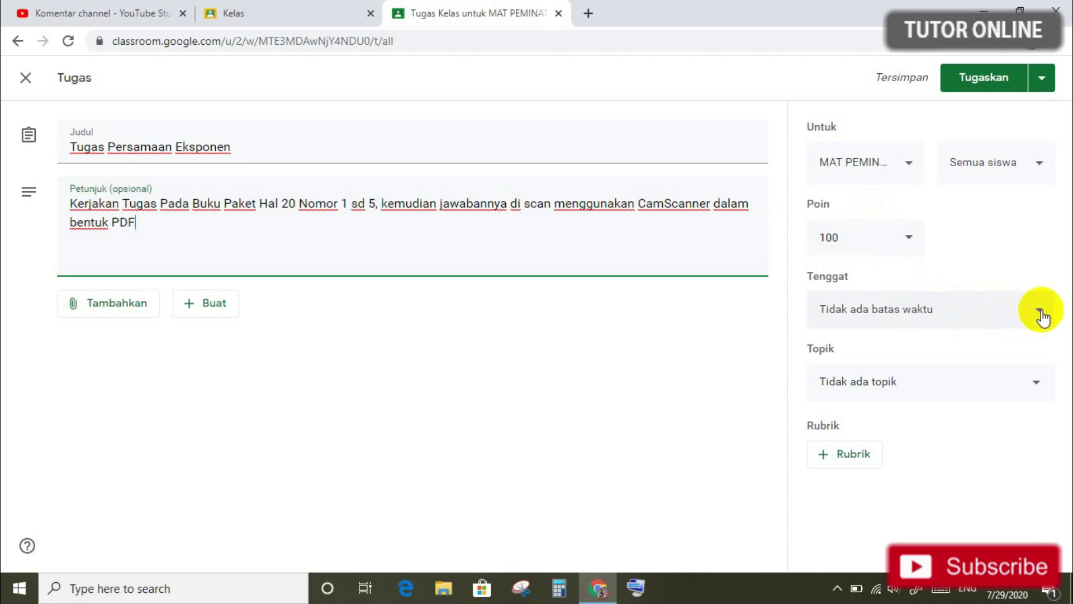
- Set the assignment's deadline to 4 Agu 2020 at 23.59
click(1041, 313)
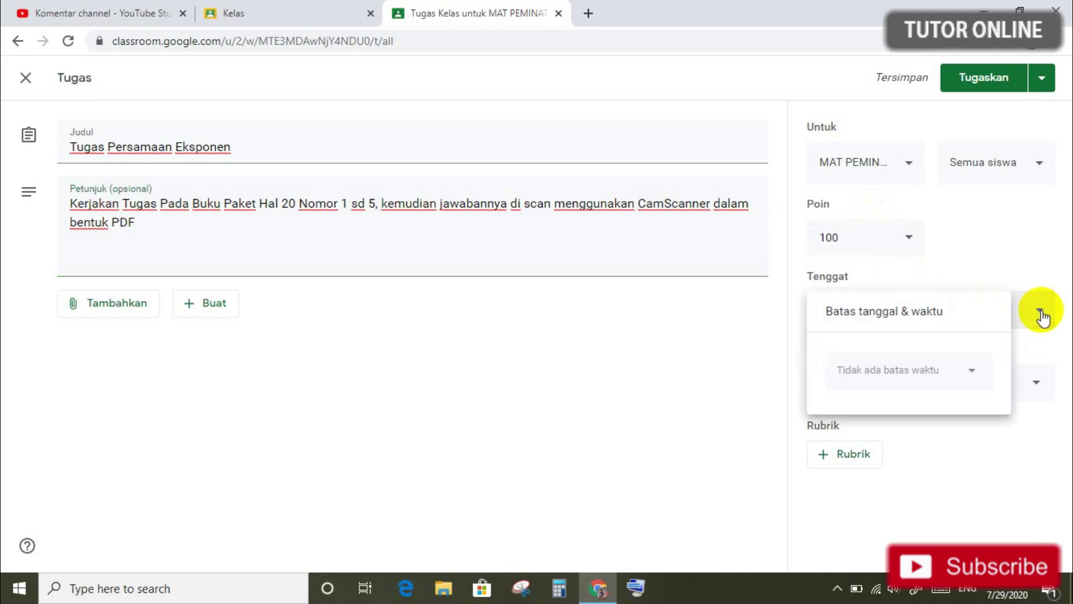
click(973, 372)
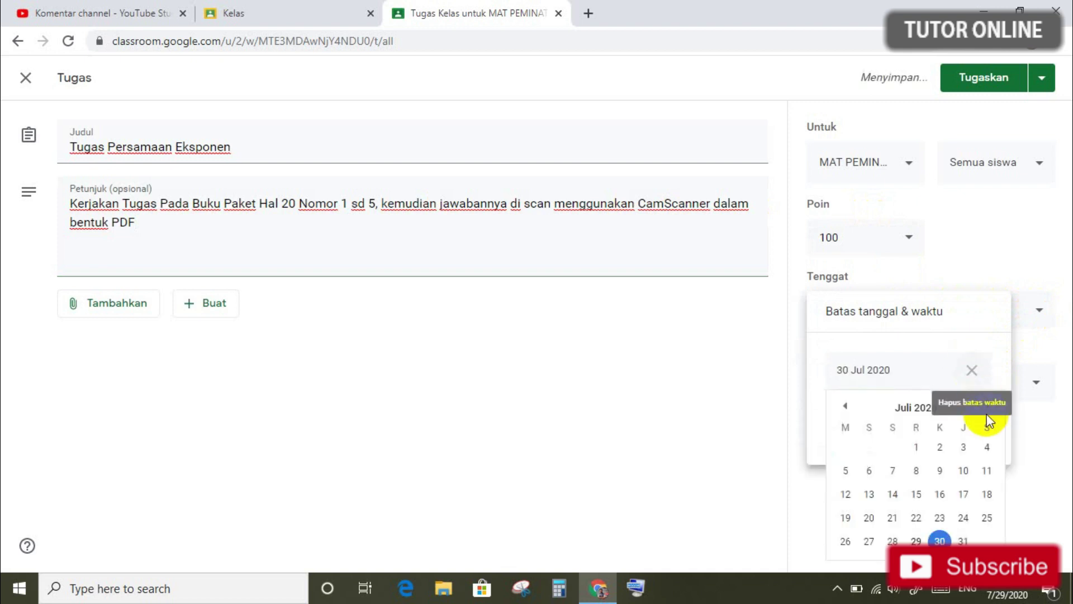
click(987, 406)
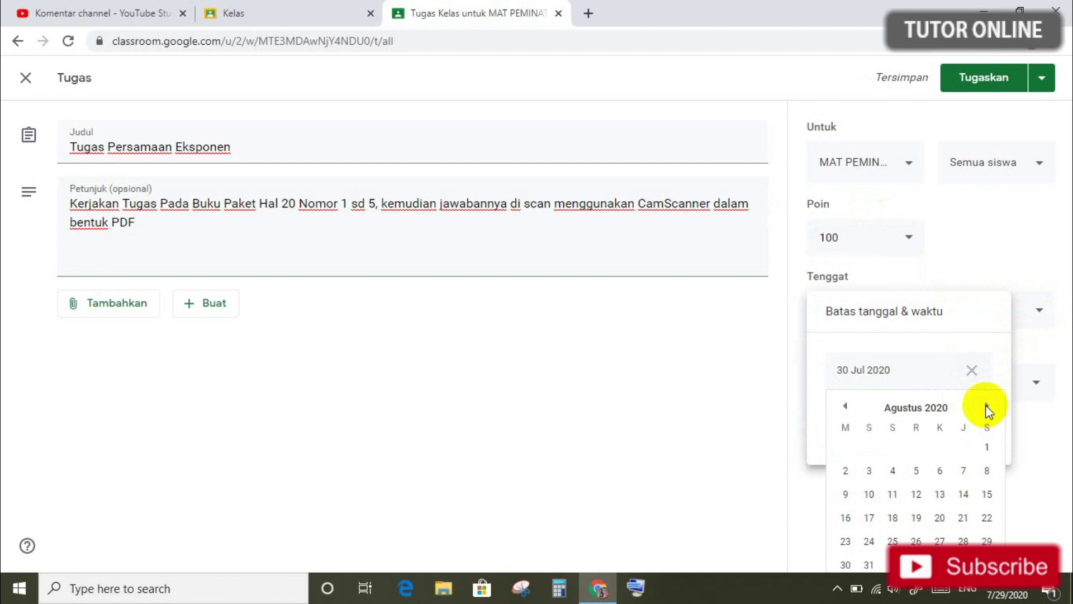
click(892, 472)
click(885, 423)
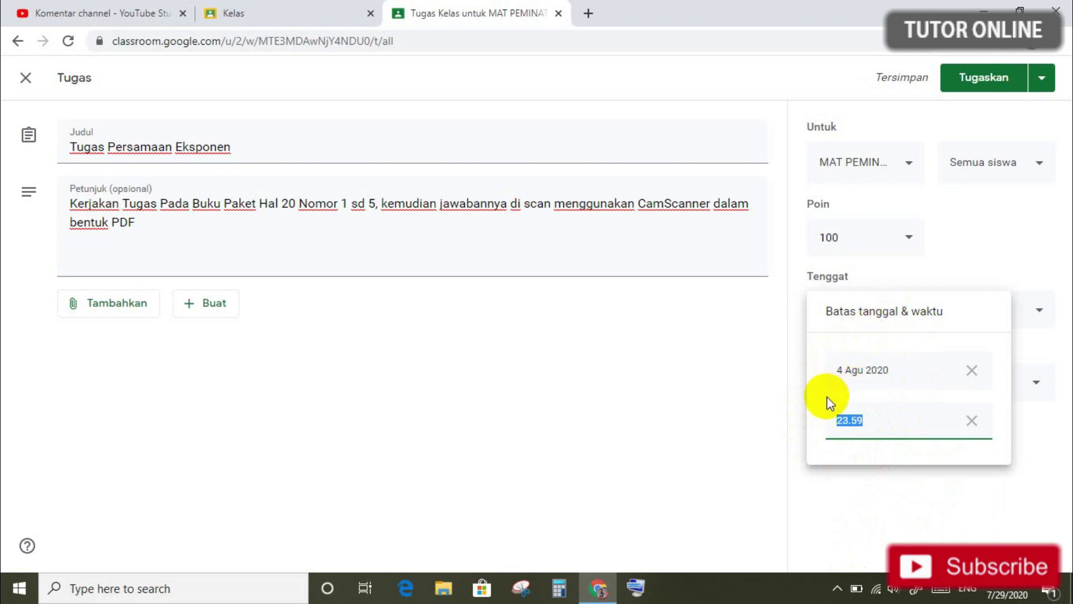
click(920, 491)
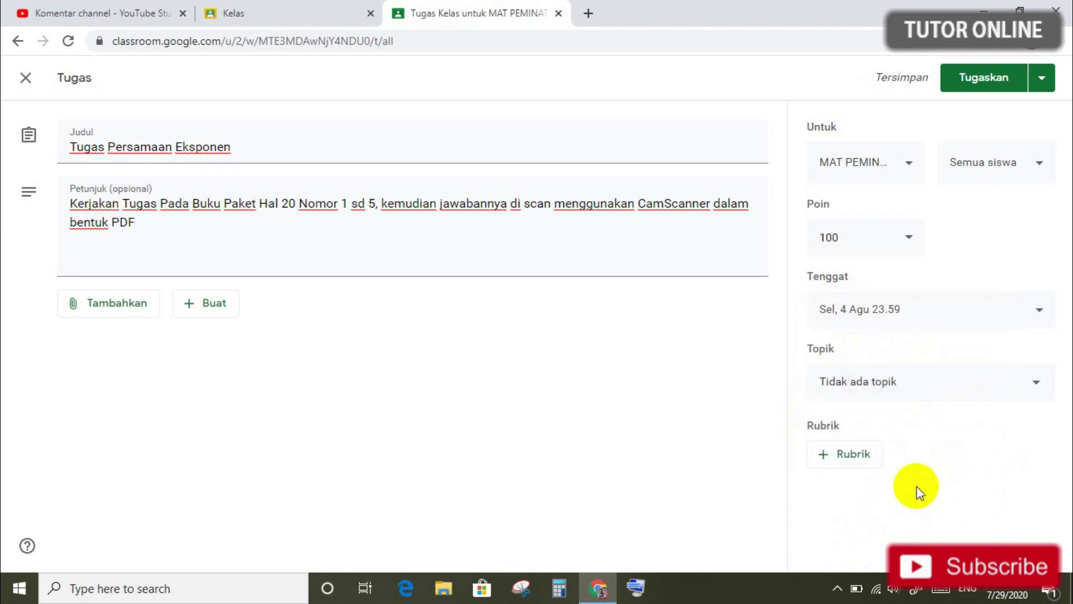
- File the assignment under the topic "Selasa, 4 Agustus 2020" and look at the available rubric options
click(1036, 386)
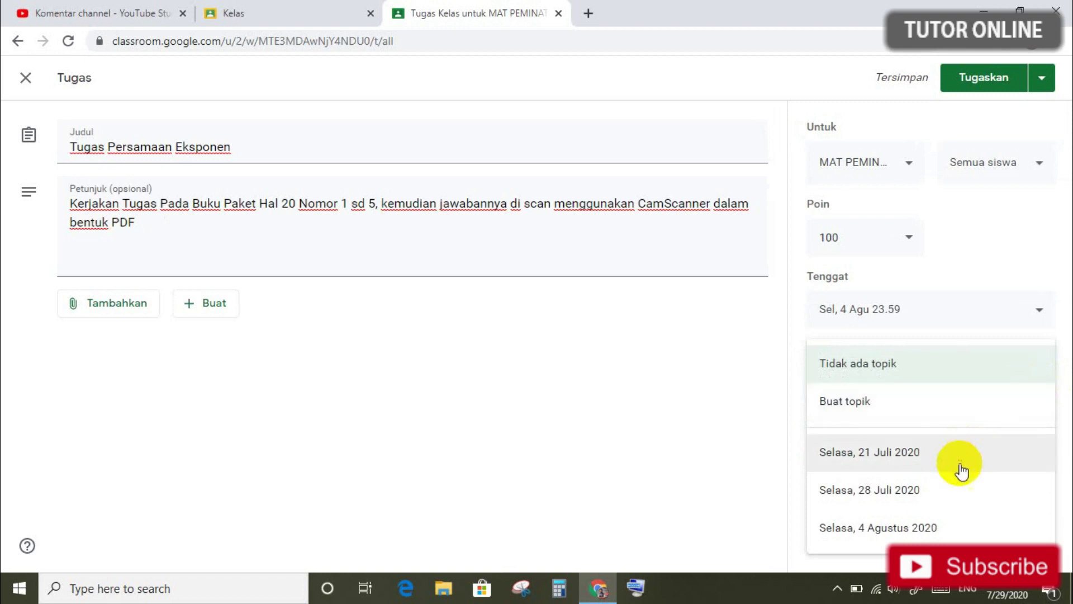
click(925, 528)
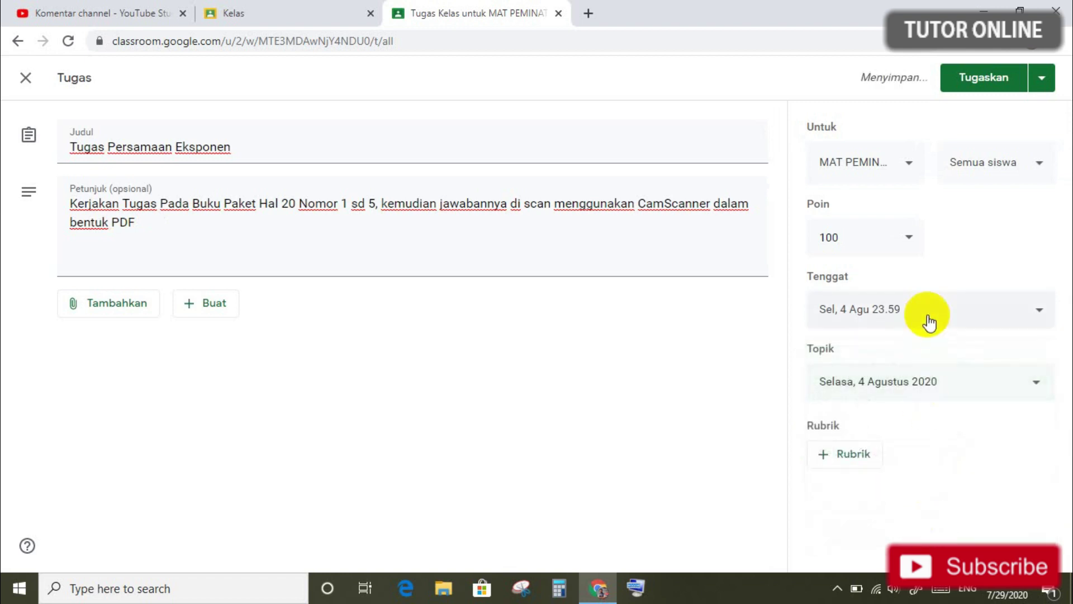
click(829, 458)
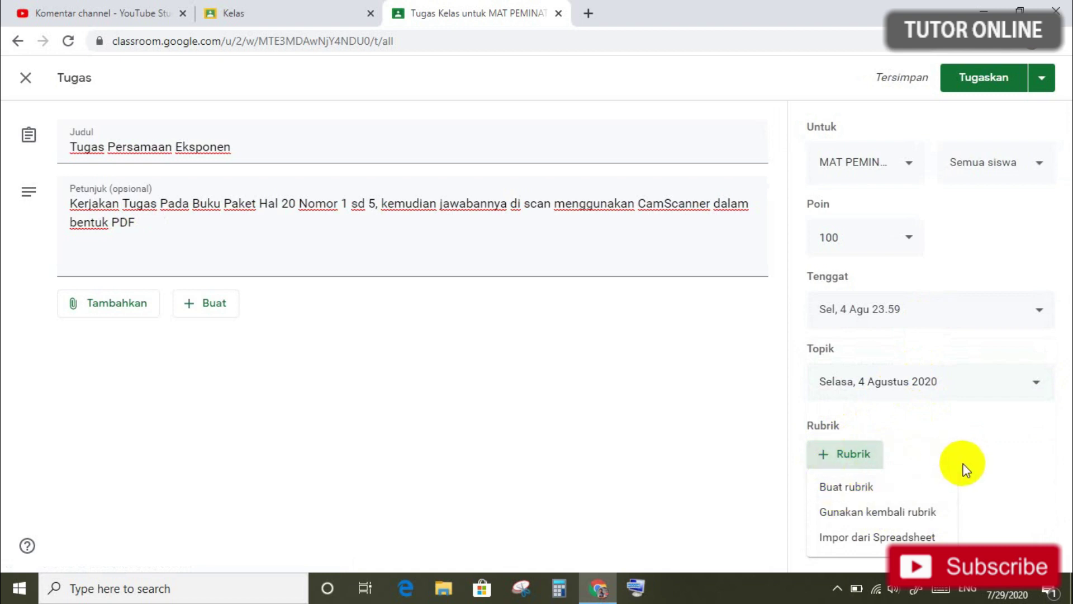
click(991, 454)
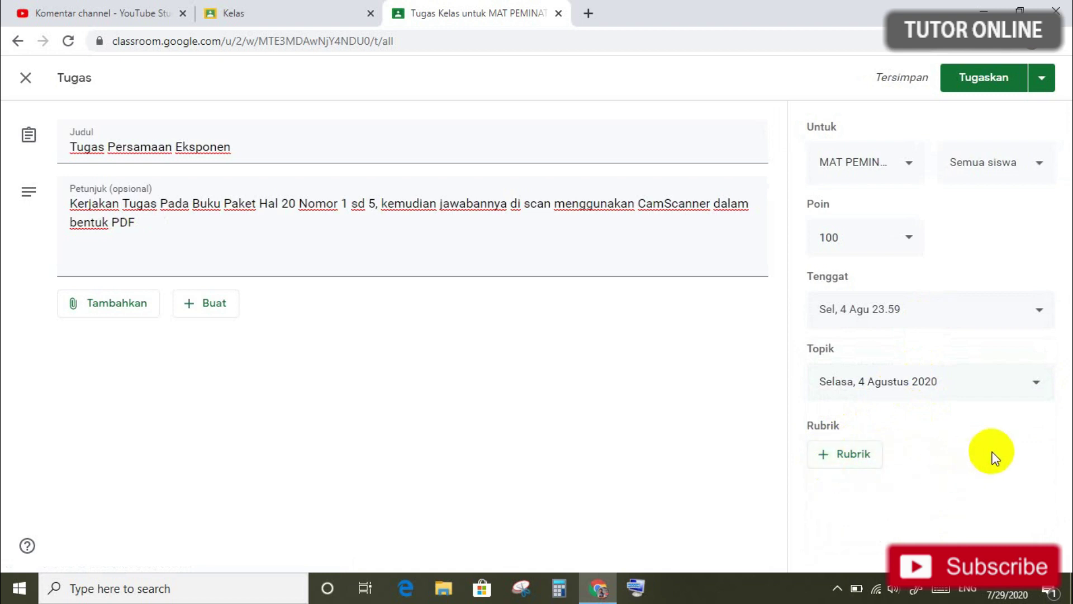
- Schedule the "Tugas Persamaan Eksponen" assignment for publication on 4 Agu 2020 with the hour set to 07
click(1043, 82)
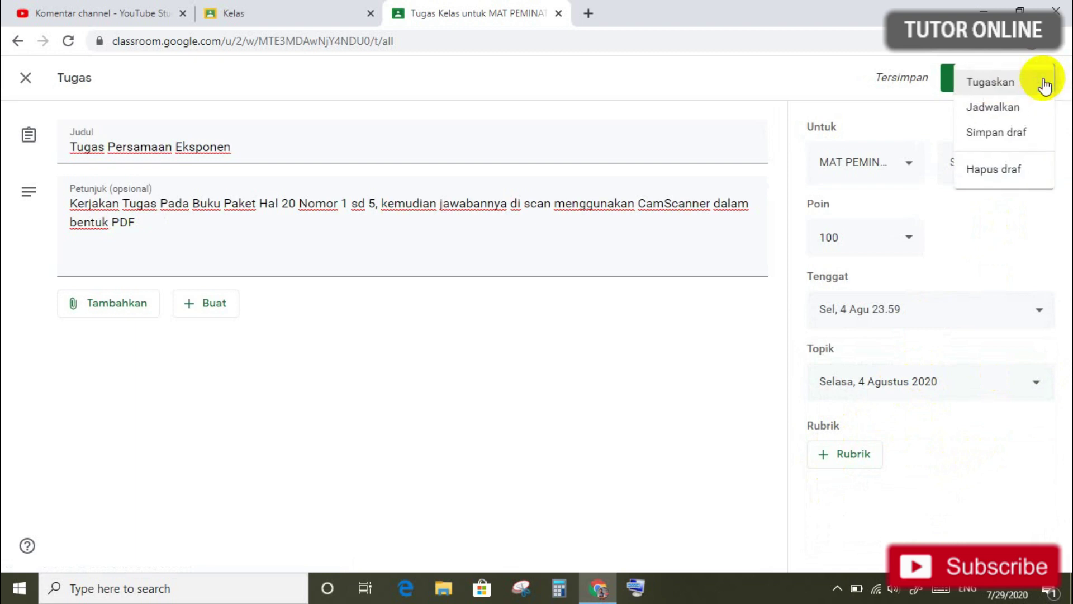
click(998, 107)
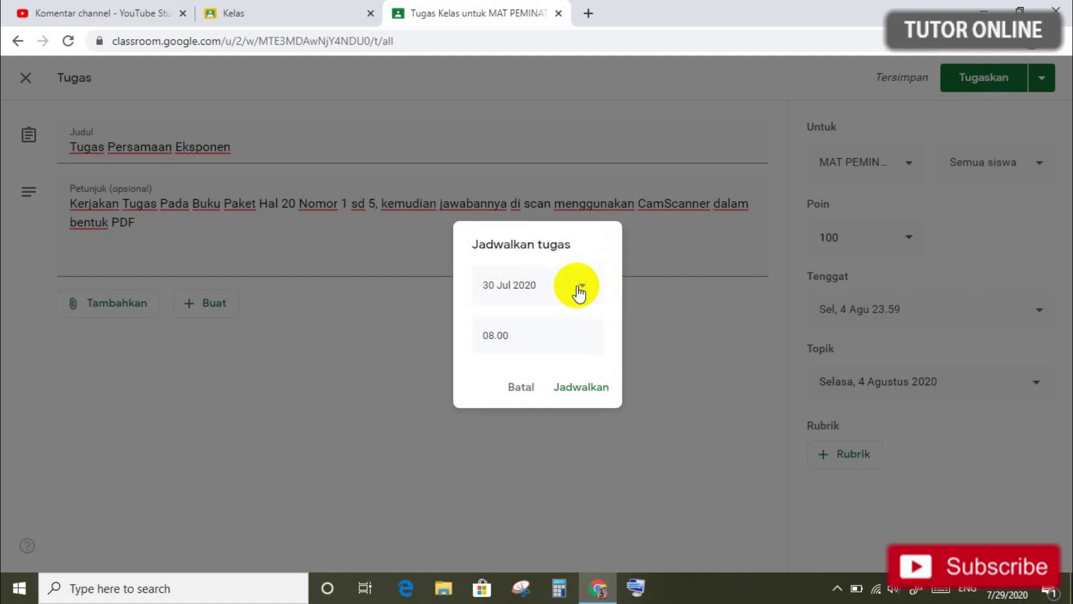
click(581, 287)
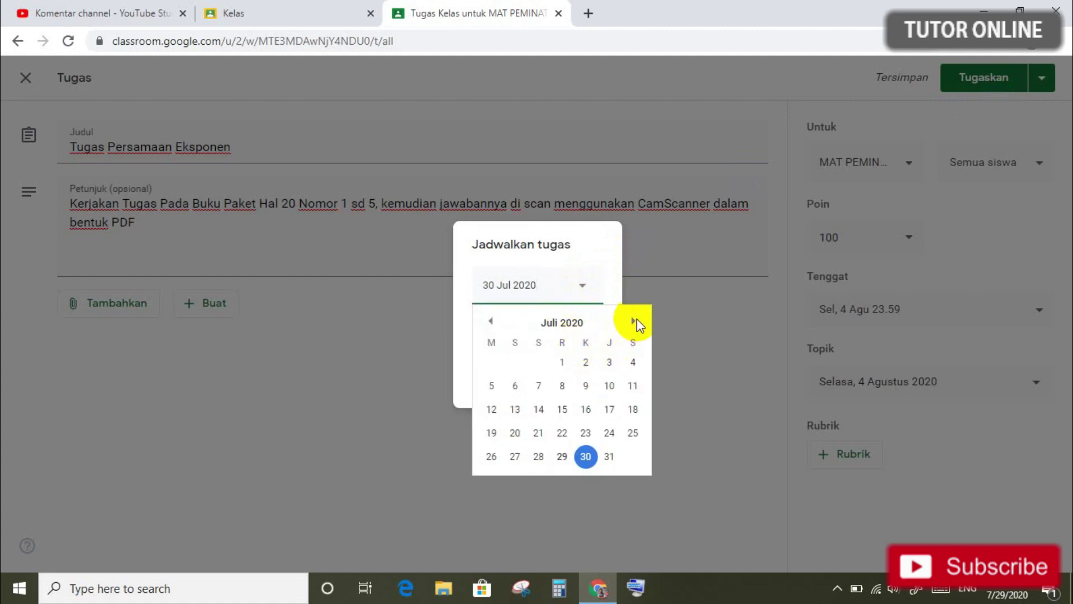
click(635, 320)
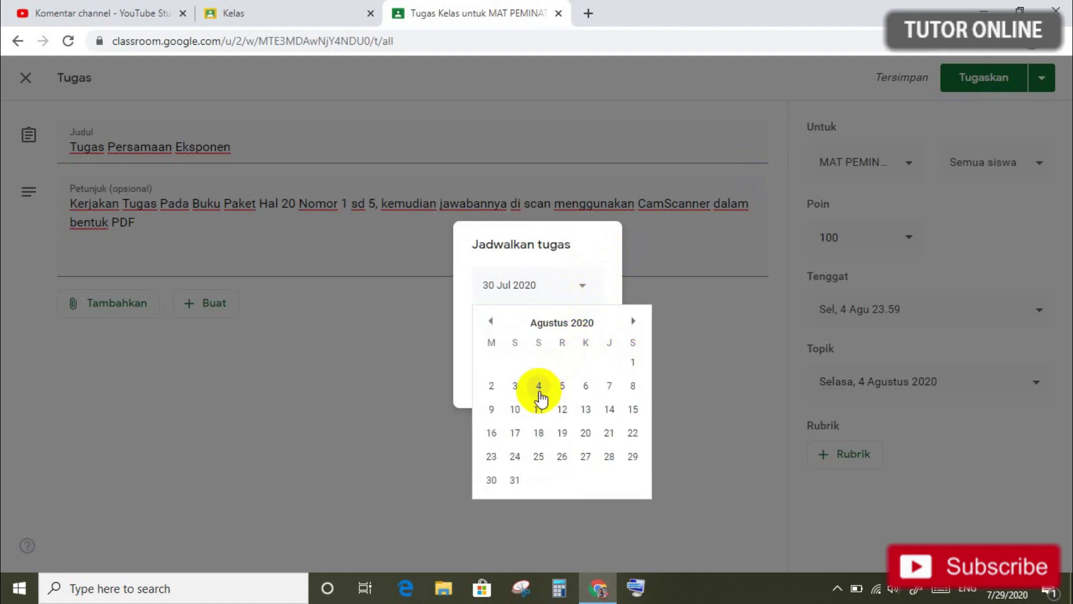
click(539, 387)
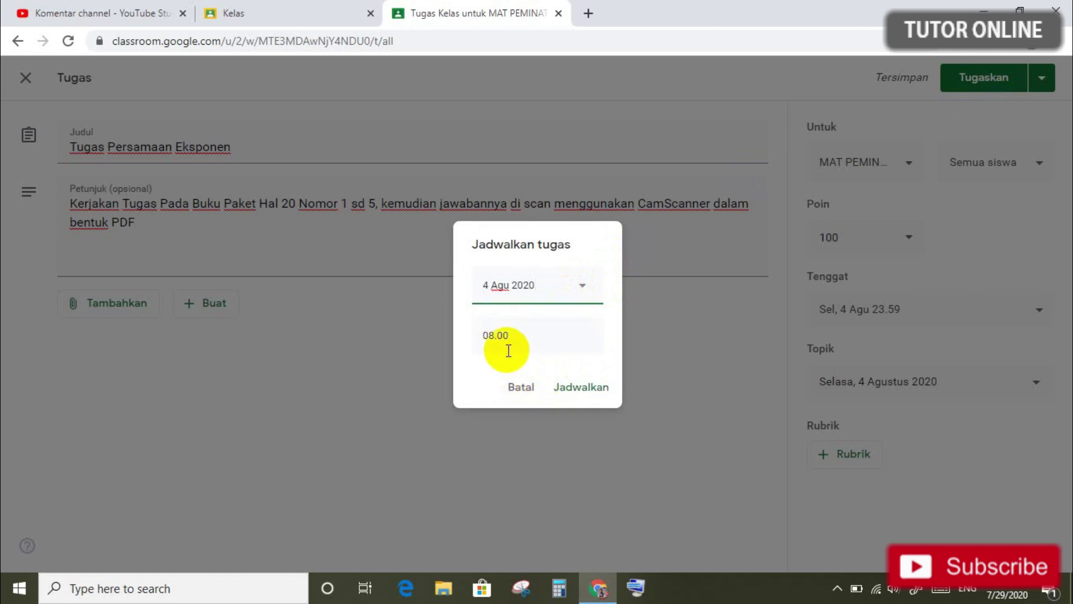
click(494, 338)
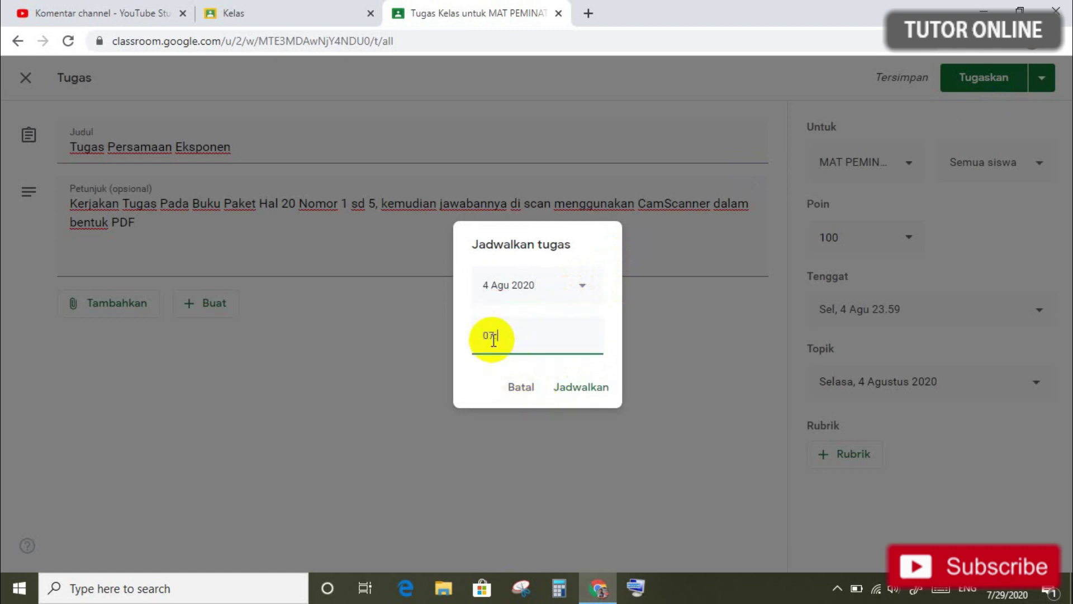
click(571, 391)
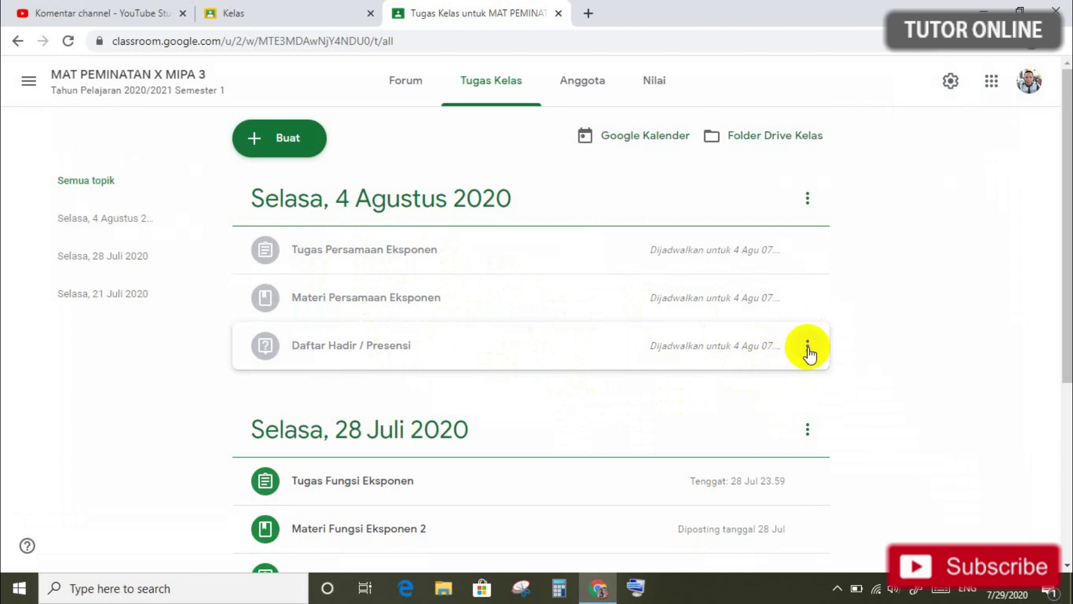
- Reorder the topic "Selasa, 4 Agustus 2020" so "Daftar Hadir / Presensi" comes first, followed by "Materi Persamaan Eksponen" and "Tugas Persamaan Eksponen"
drag(809, 351, 724, 233)
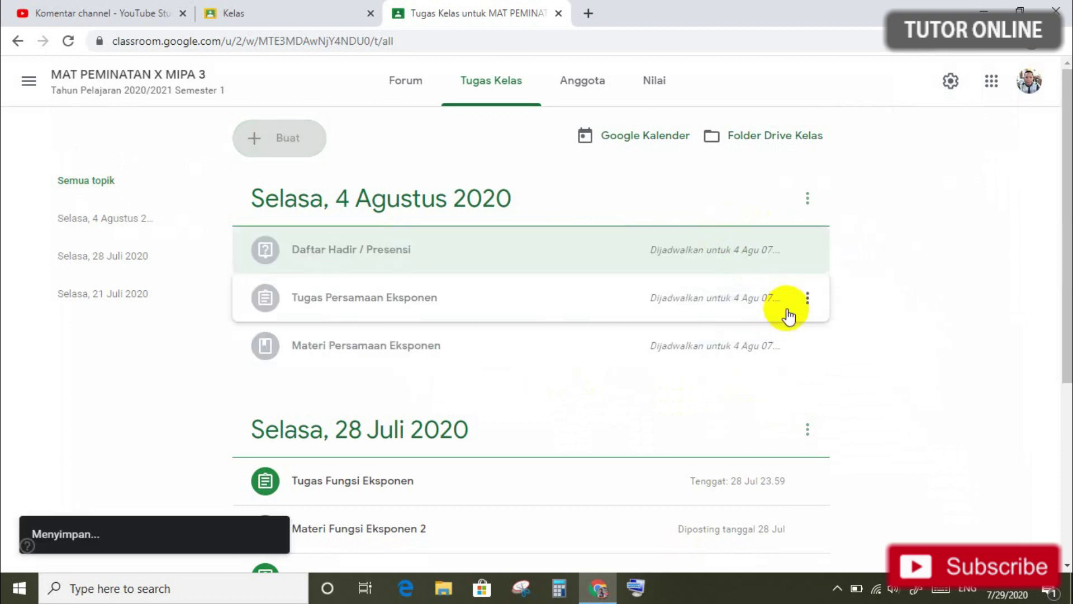
drag(808, 345, 800, 289)
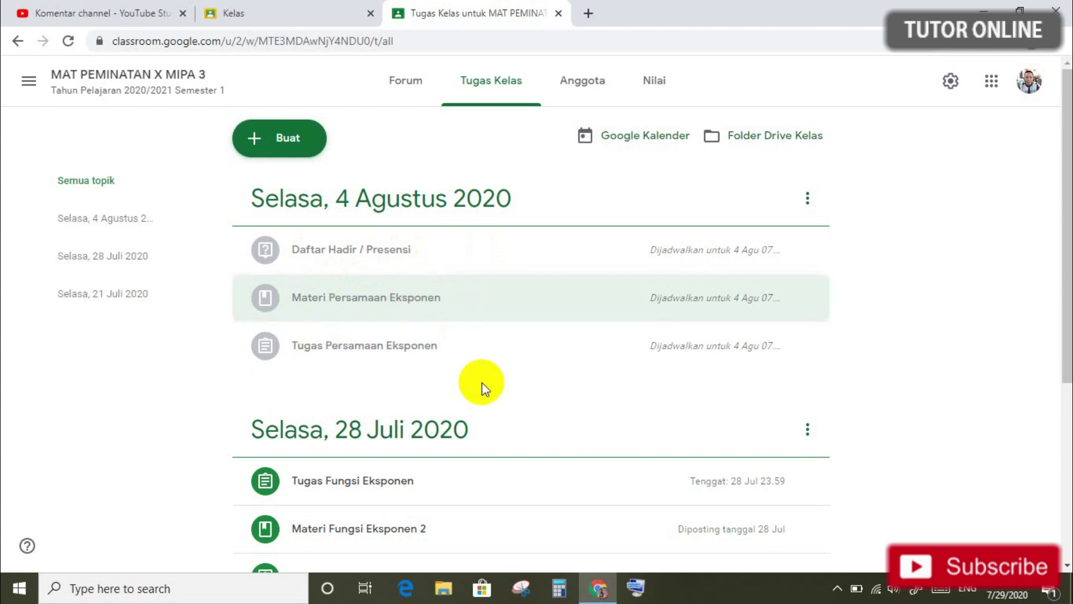
- Look over the earlier topics and open the student answers of "Presensi / Kehadiran" under "Selasa, 28 Juli 2020"
drag(1068, 327, 1068, 511)
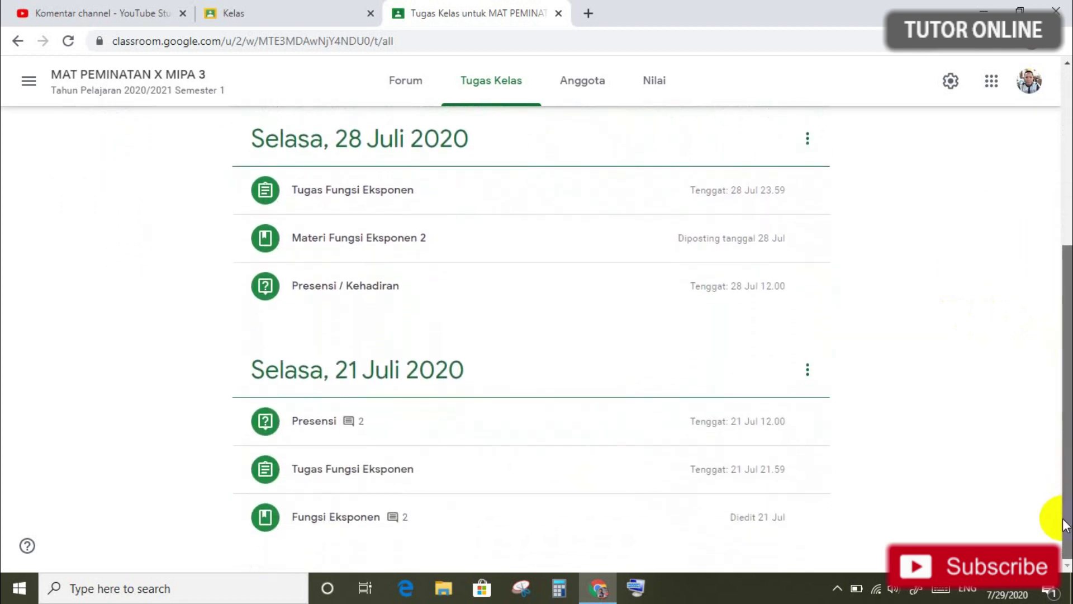
drag(1056, 492, 1062, 314)
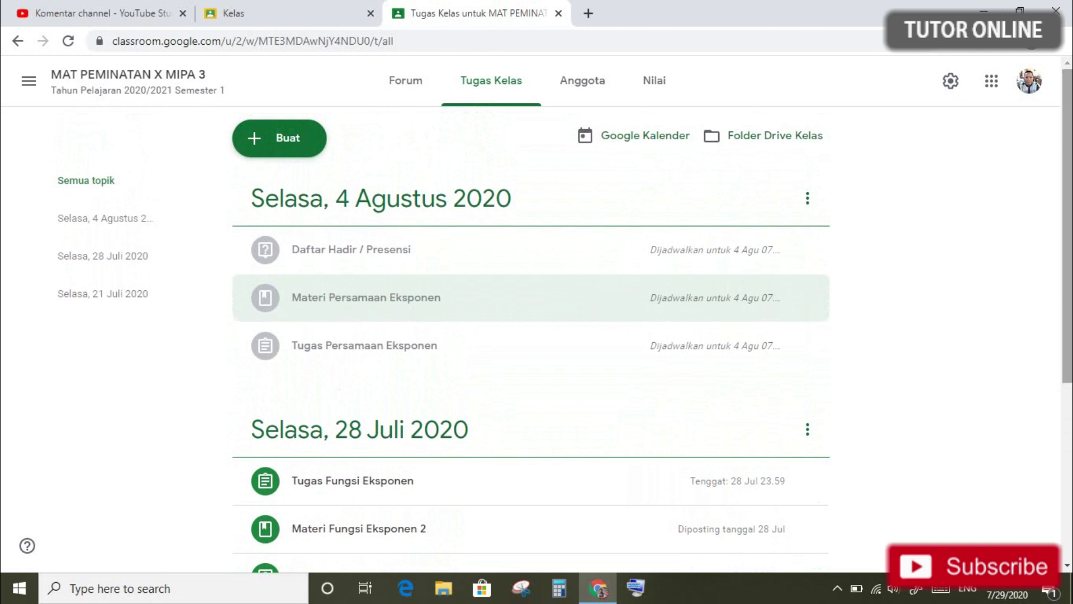
drag(1068, 334, 1067, 400)
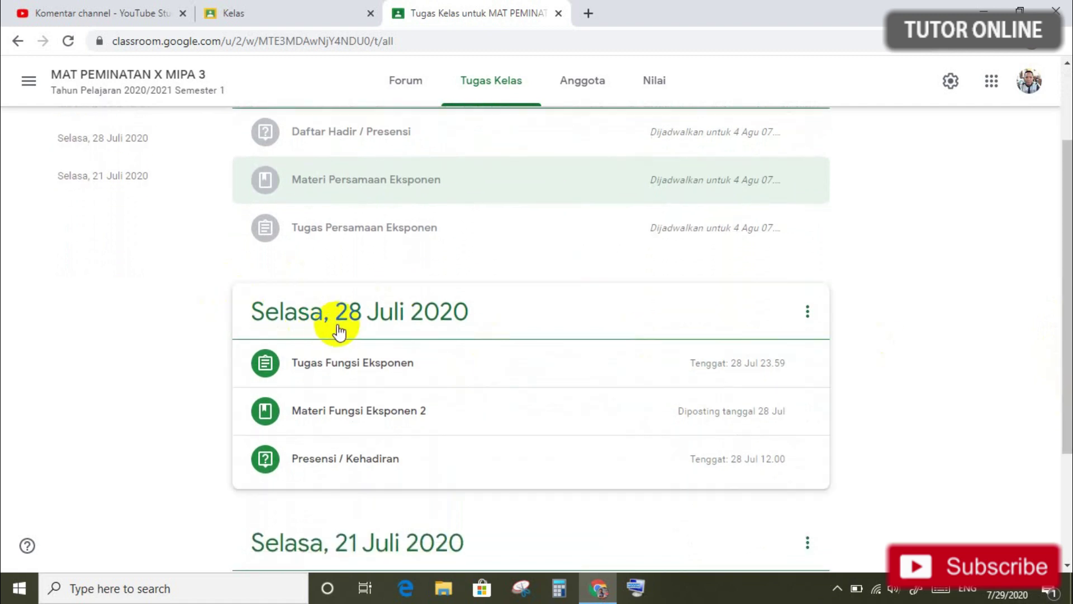
click(315, 462)
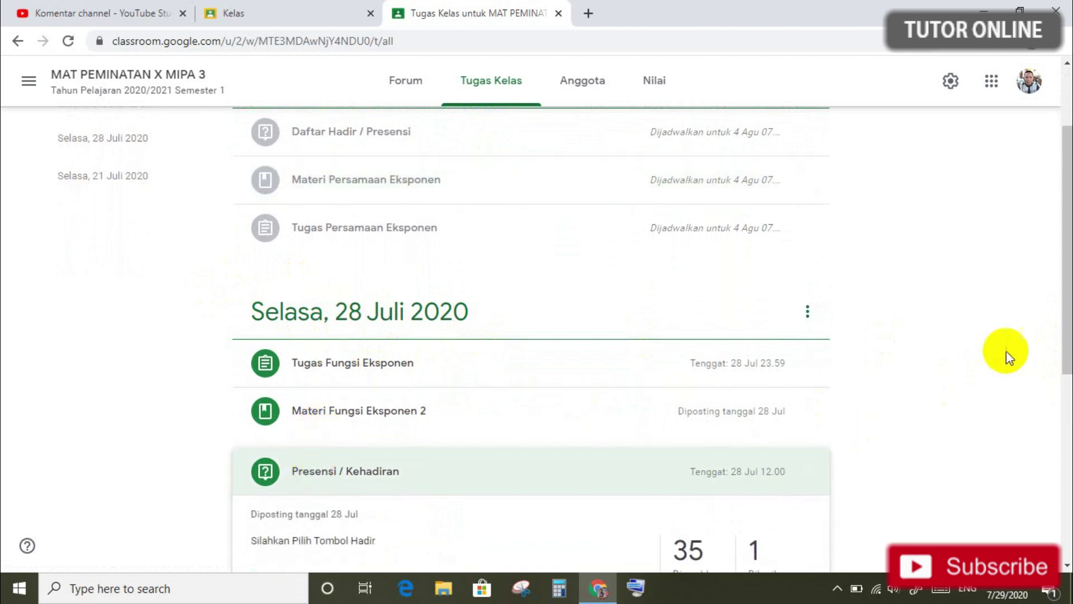
drag(1065, 313, 1064, 404)
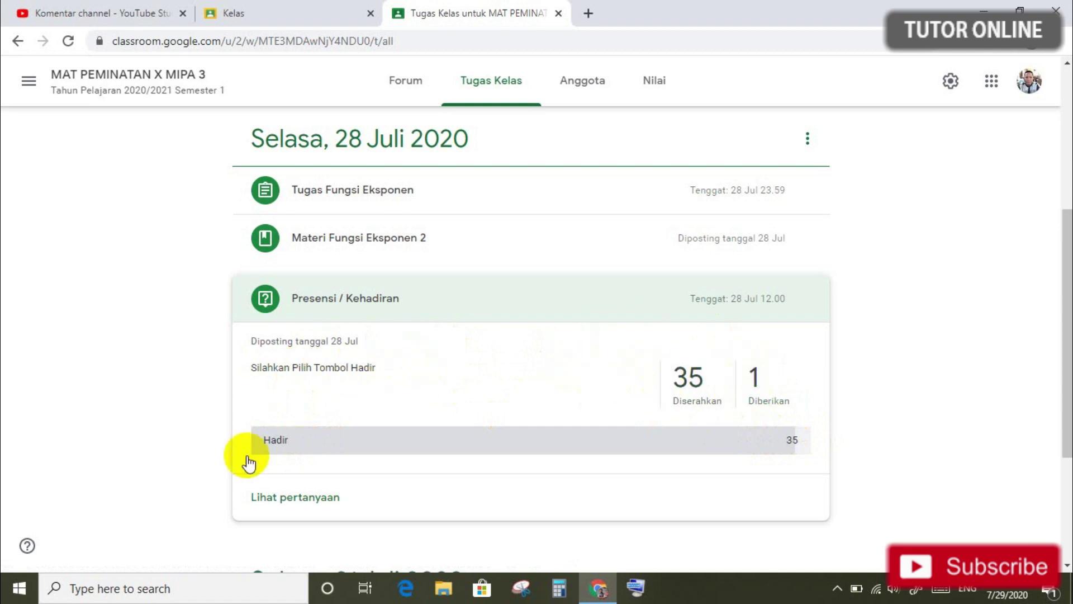
click(300, 497)
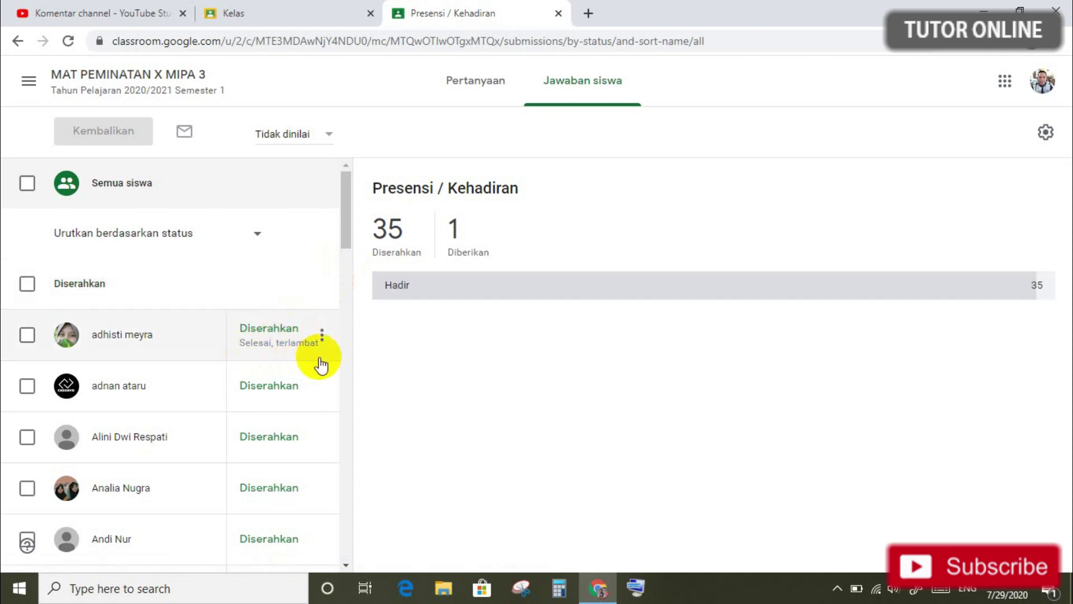
- Review every student's attendance status in the "Presensi / Kehadiran" answer list and return to the class work page
drag(346, 241, 360, 414)
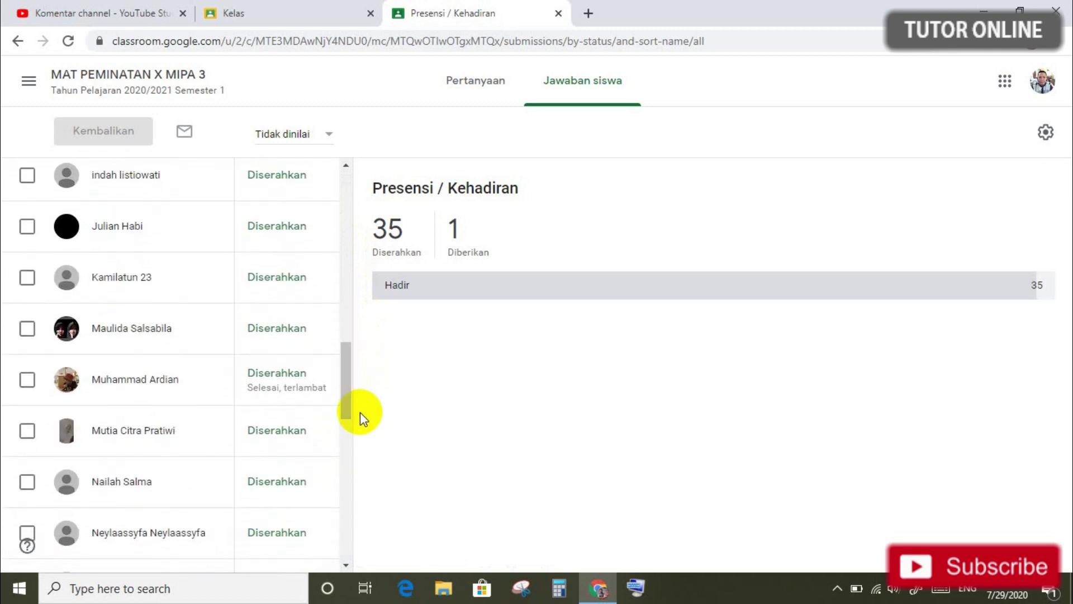
drag(348, 398, 357, 476)
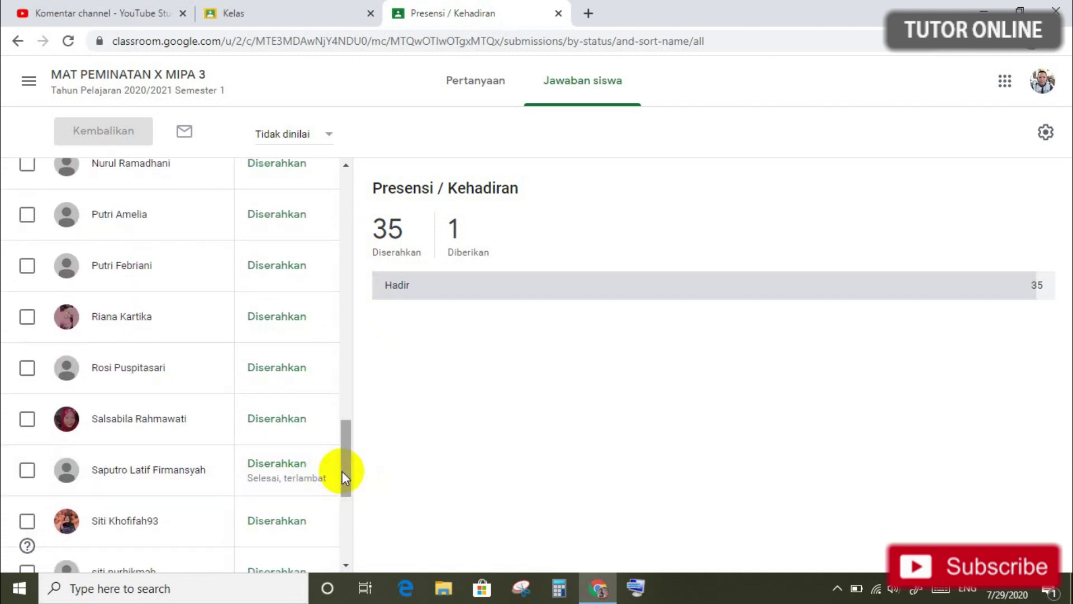
drag(344, 472, 349, 532)
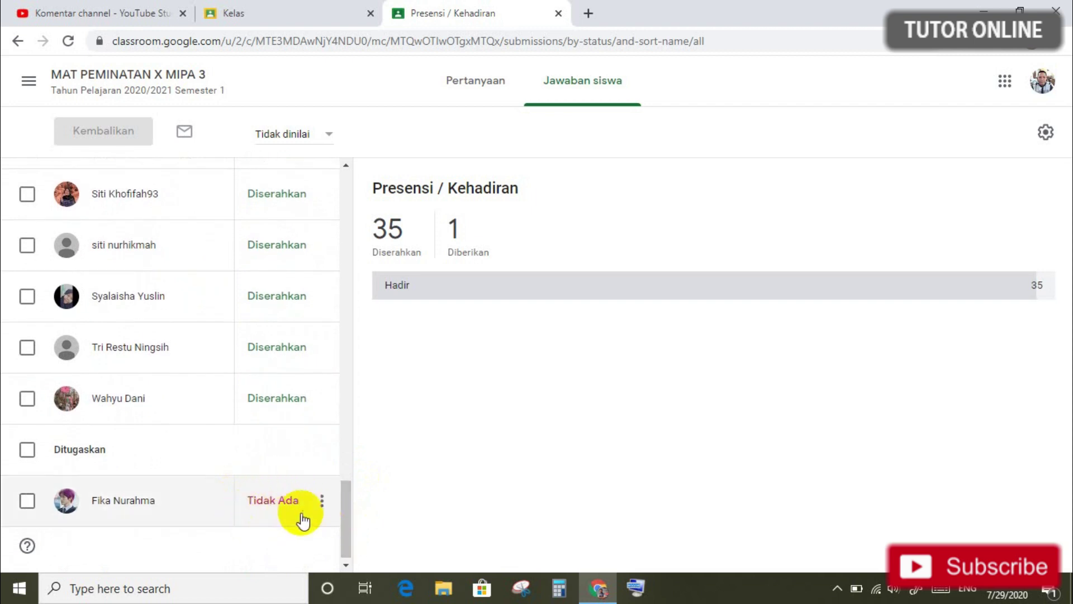
drag(347, 506, 364, 193)
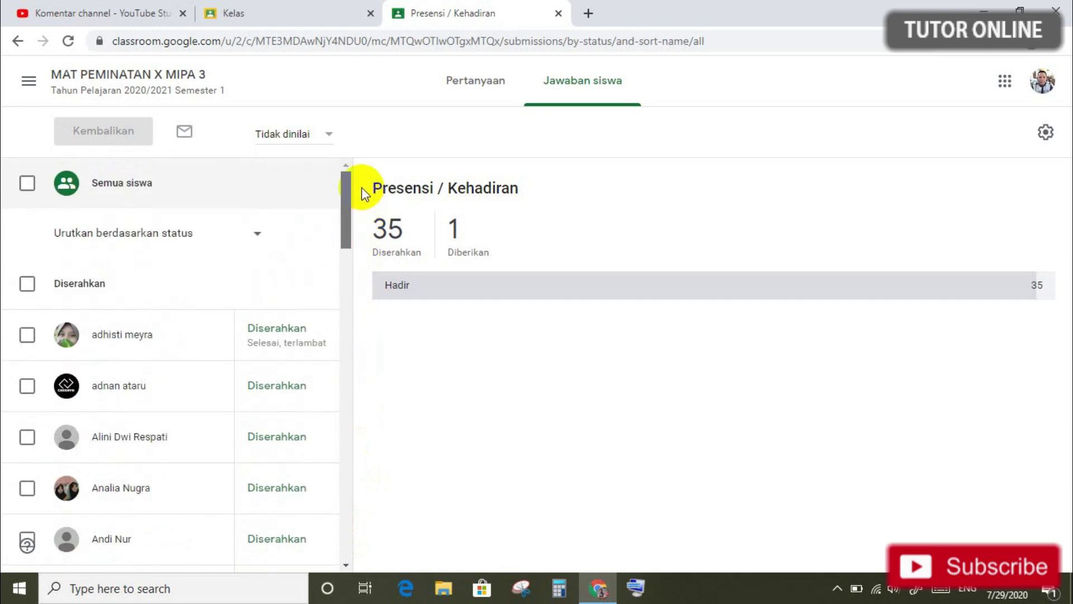
click(17, 40)
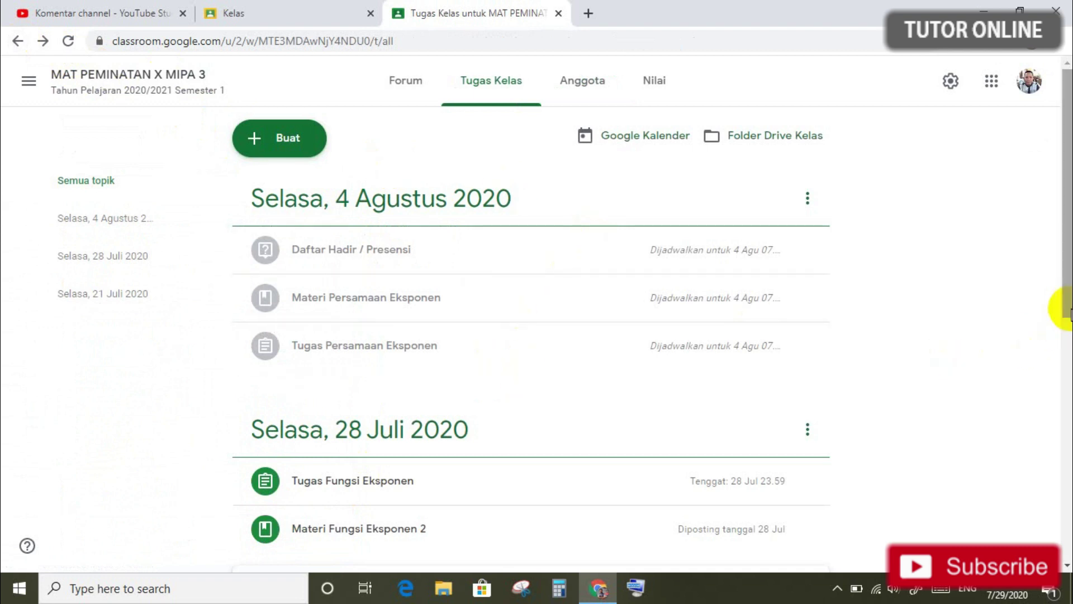
- View the details of the material "Materi Fungsi Eksponen 2" under 28 Juli 2020 and return to the class work page
drag(1068, 310, 1058, 343)
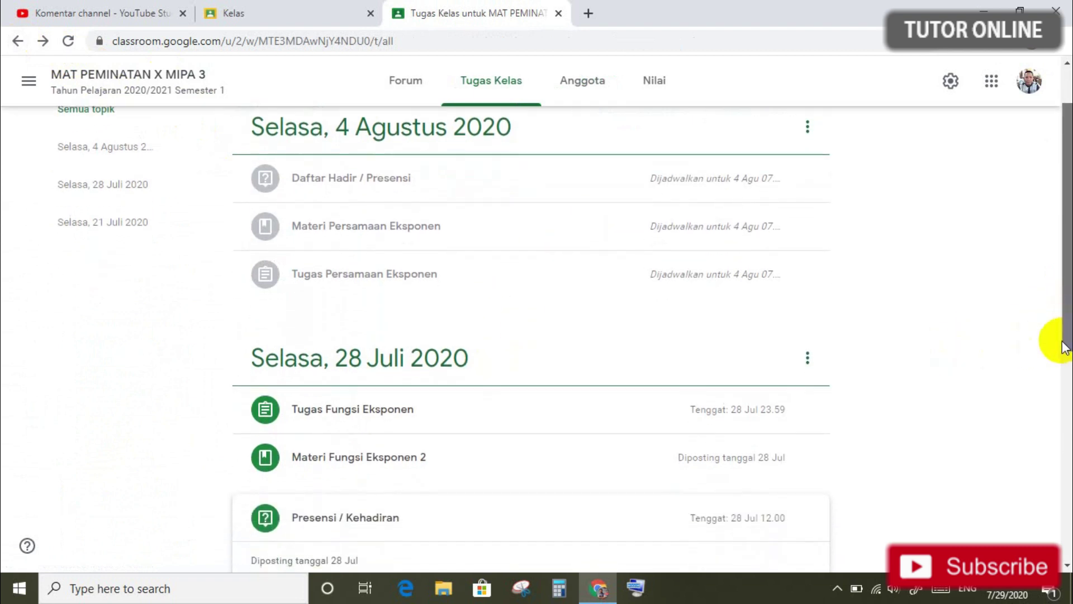
click(385, 462)
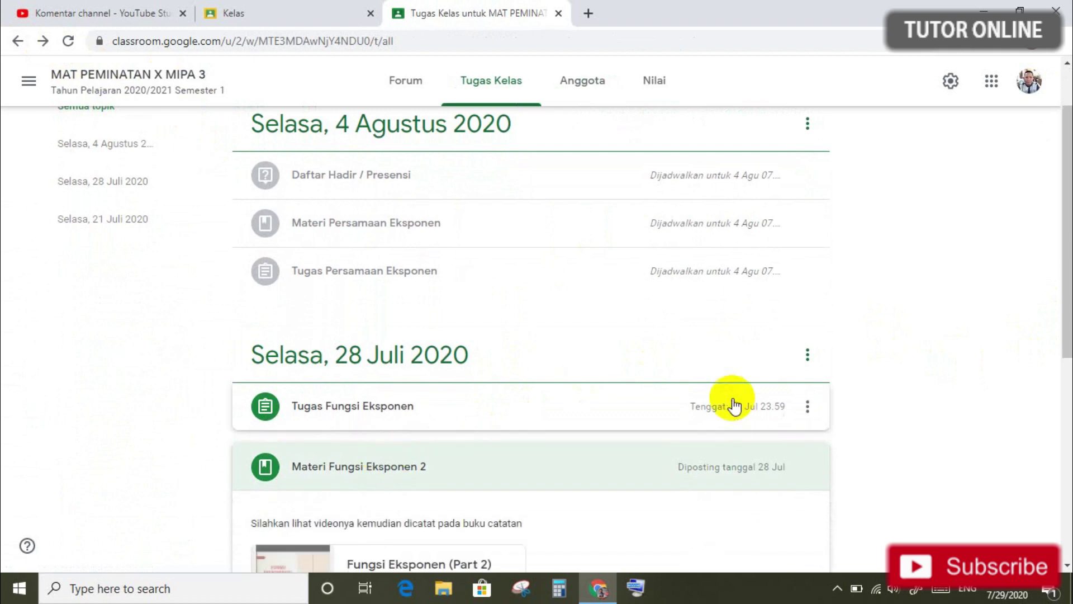
drag(1063, 328, 1068, 416)
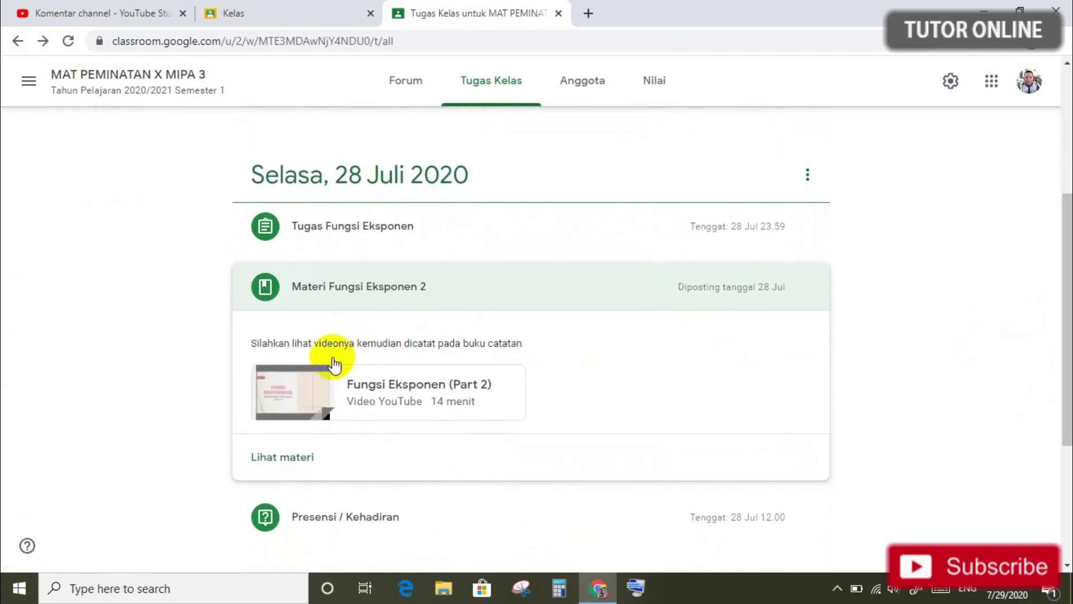
click(286, 462)
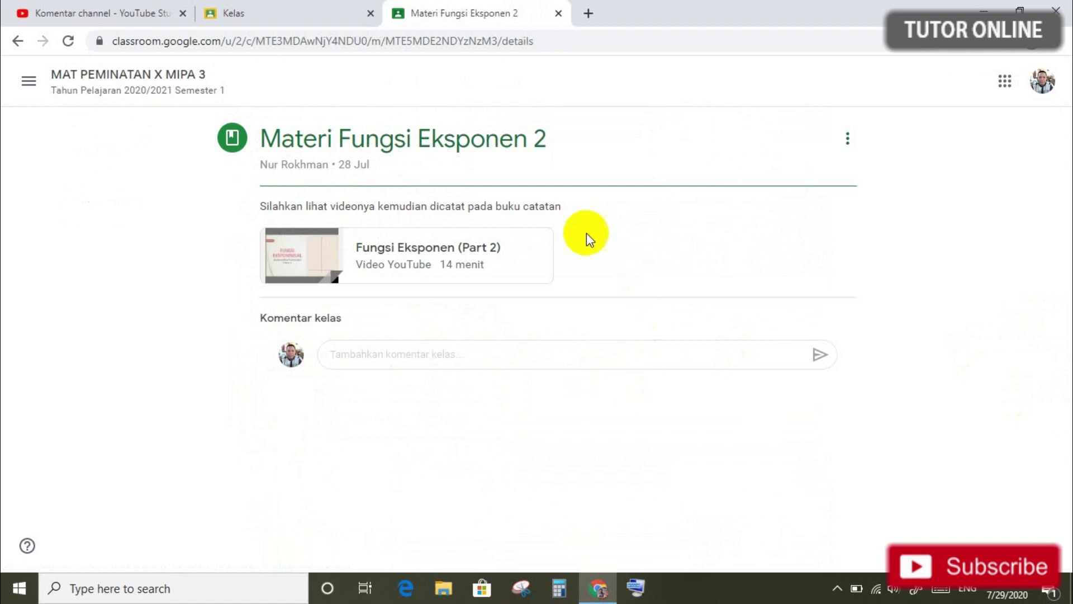
click(19, 42)
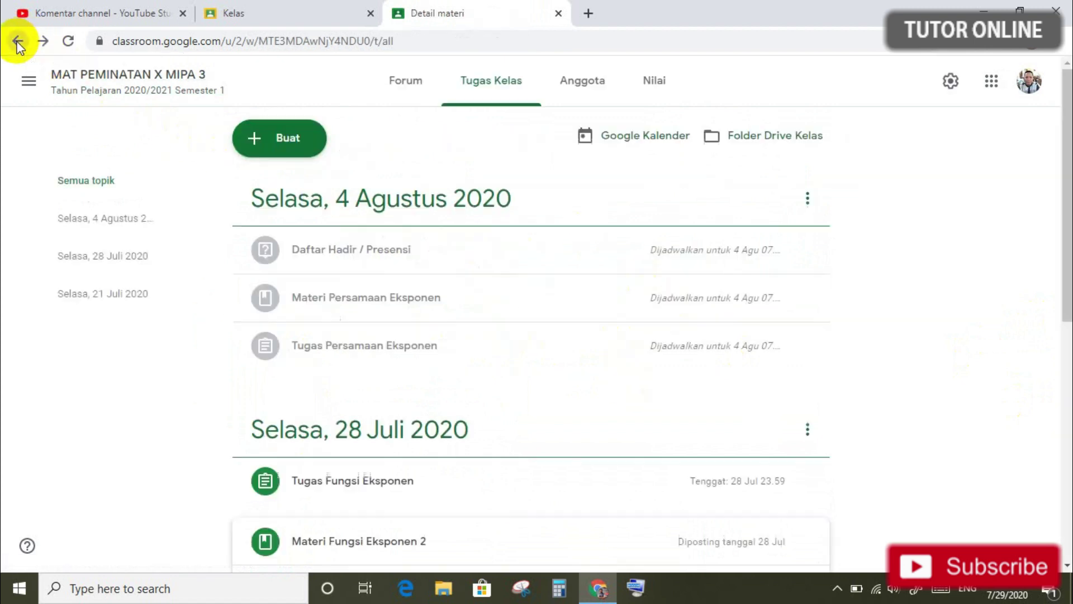
- Open the student work of "Tugas Fungsi Eksponen" from 28 Juli 2020 and review the submission statuses and submitted files
click(369, 488)
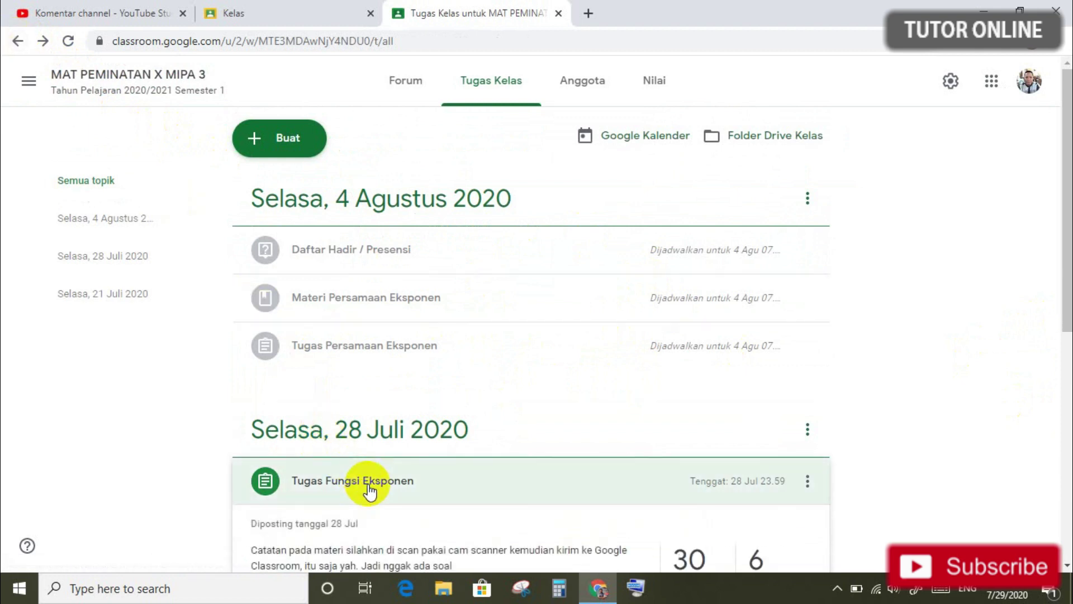
drag(1070, 309, 1070, 414)
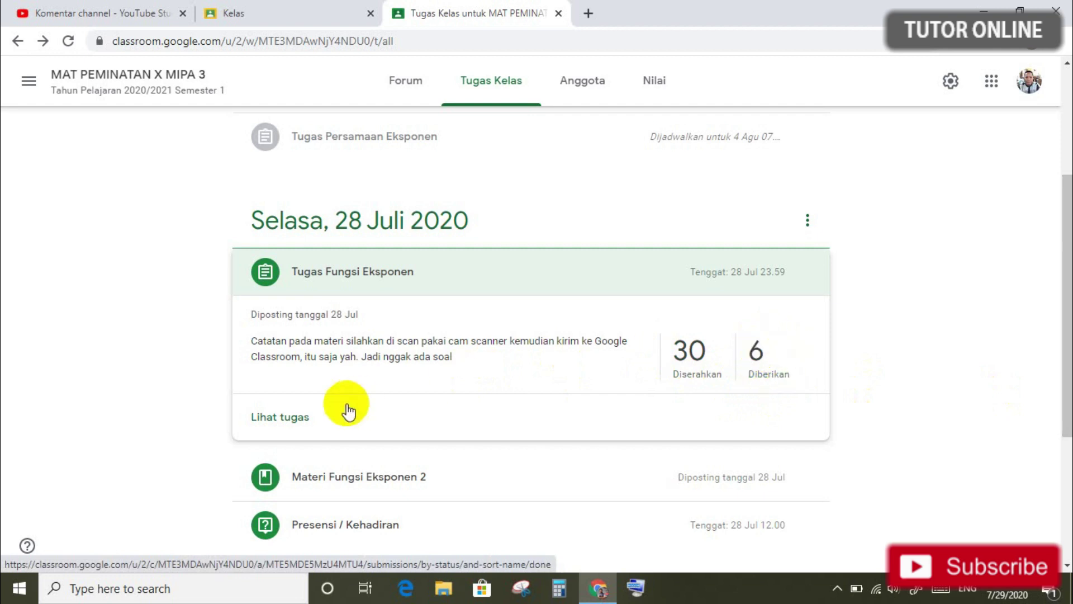
click(299, 419)
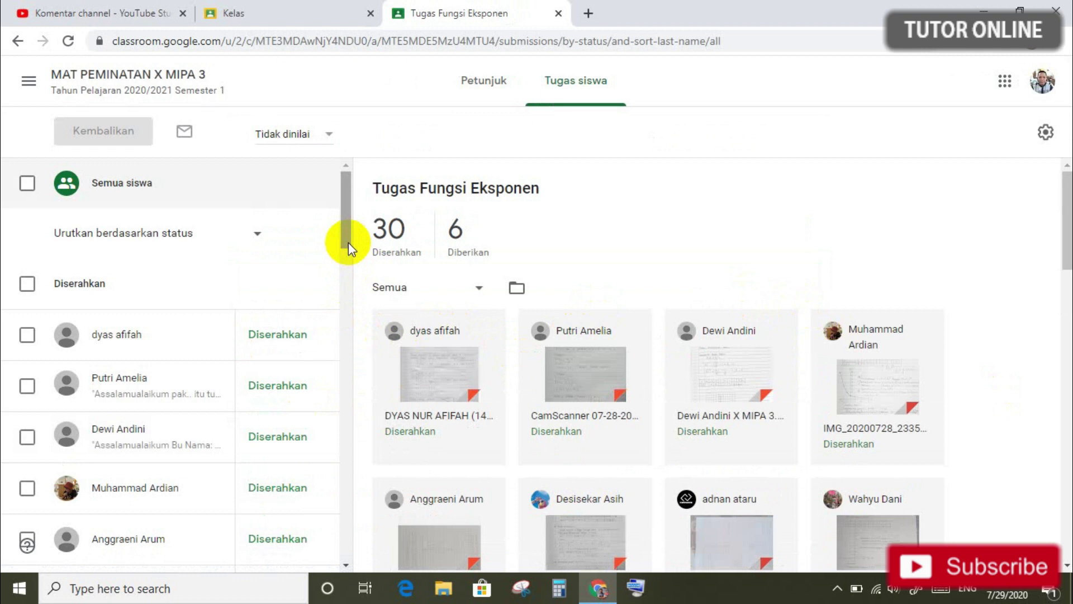
drag(348, 243, 360, 548)
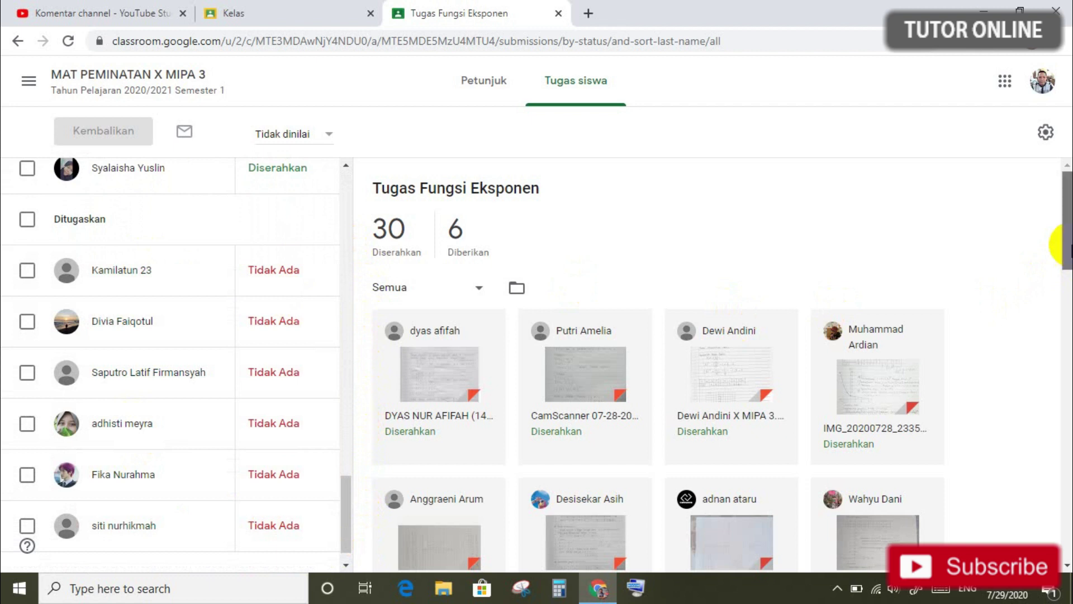
drag(1066, 244, 1066, 270)
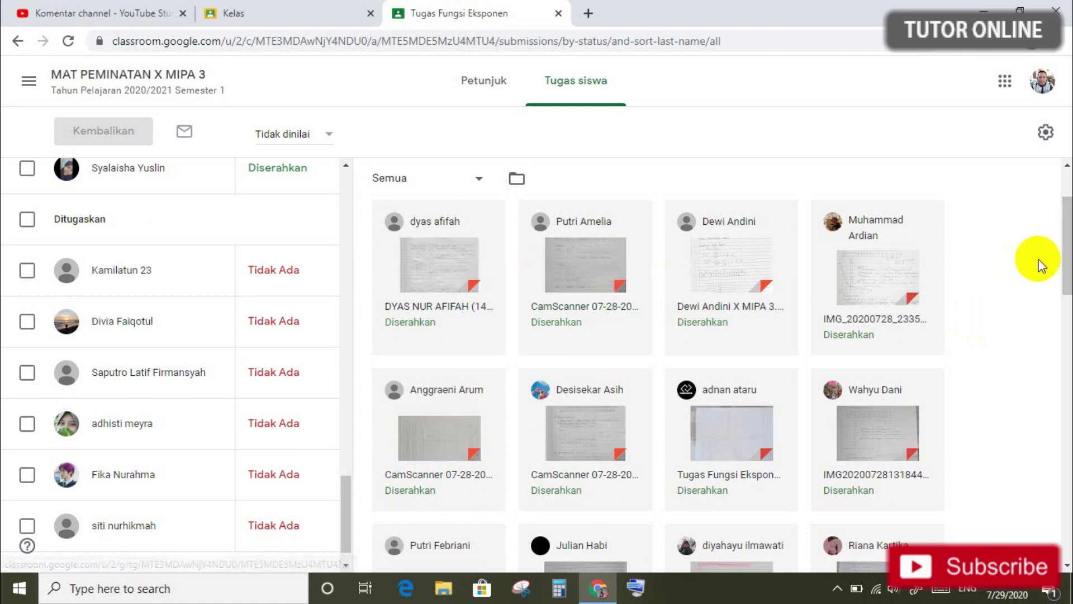
drag(1067, 263, 1068, 184)
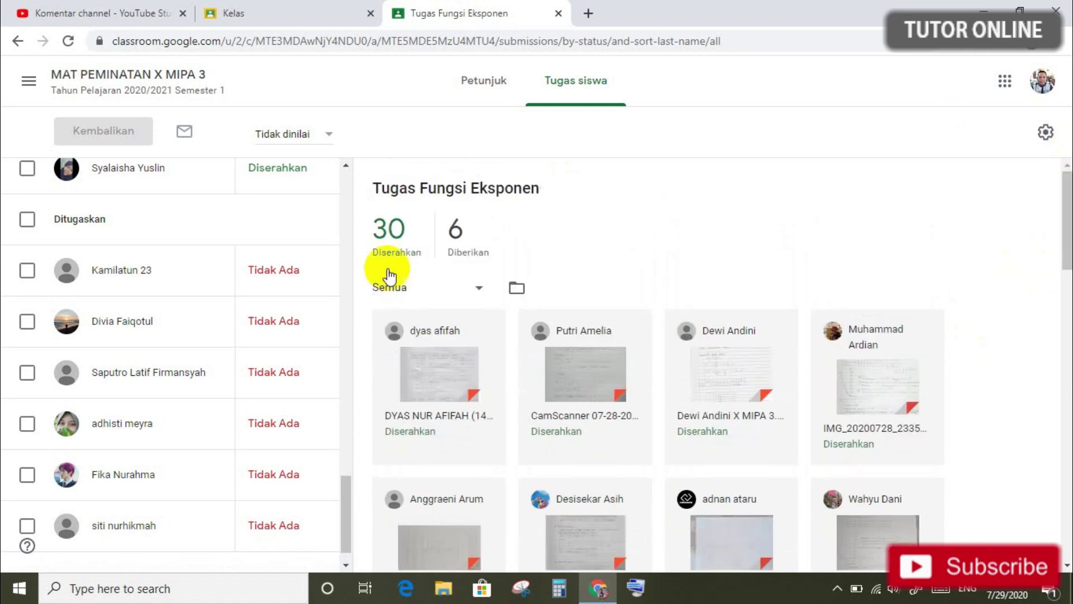
drag(347, 482, 350, 187)
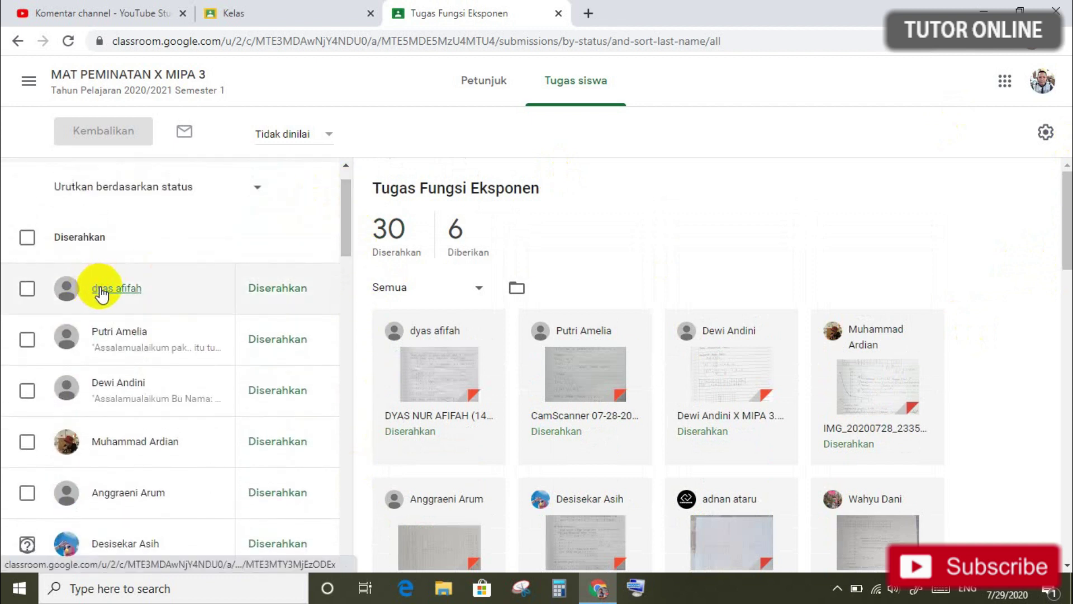
- Read through the first student's submitted PDF, and look over the topic "Selasa, 21 Juli 2020" on the class work page
click(445, 393)
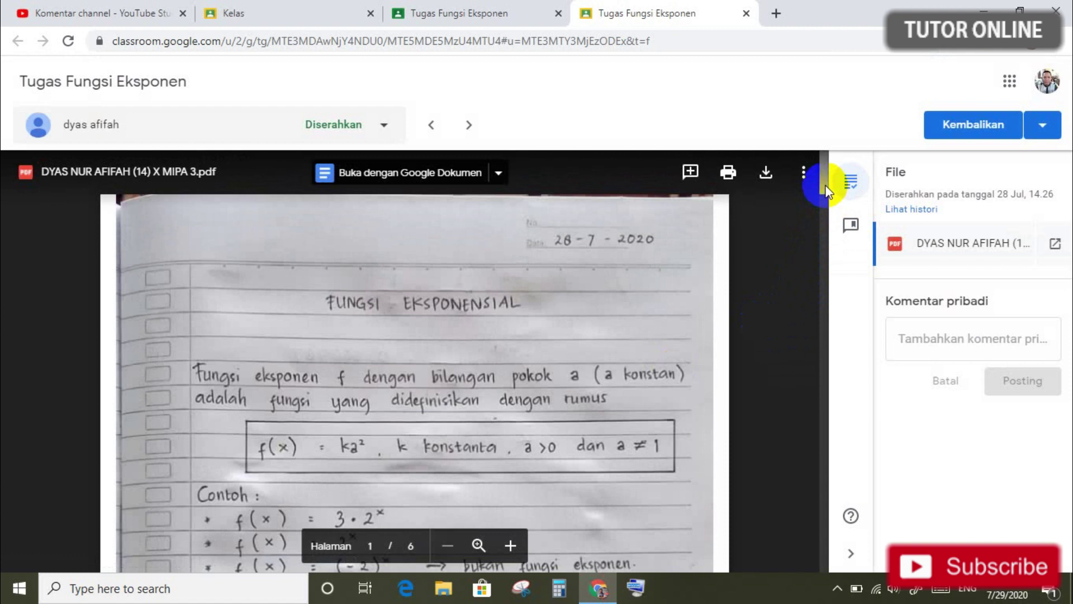
drag(824, 186, 825, 432)
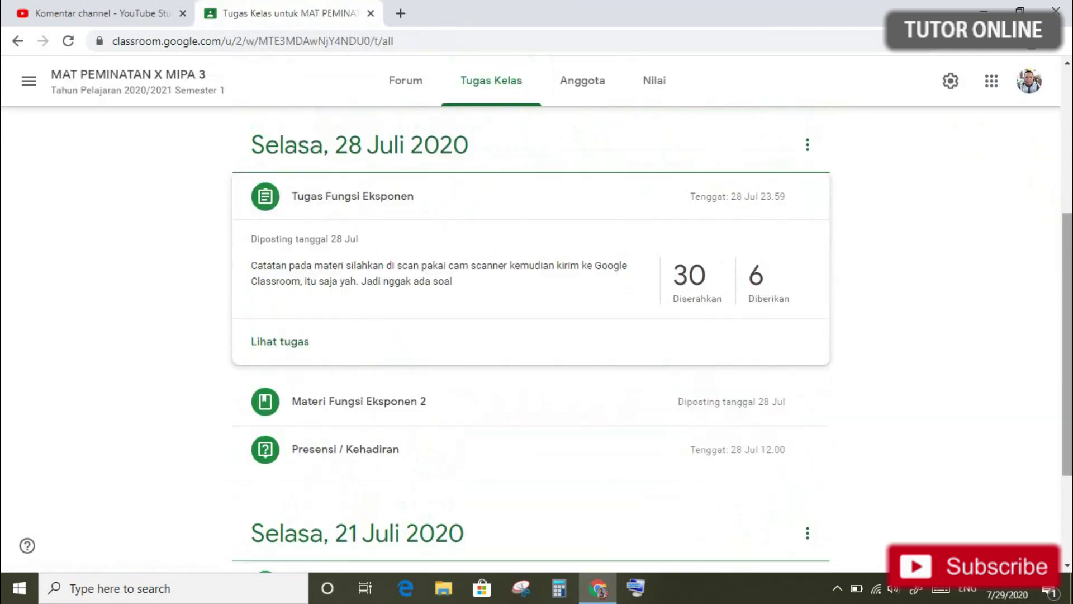
scroll(455, 419, down, 4)
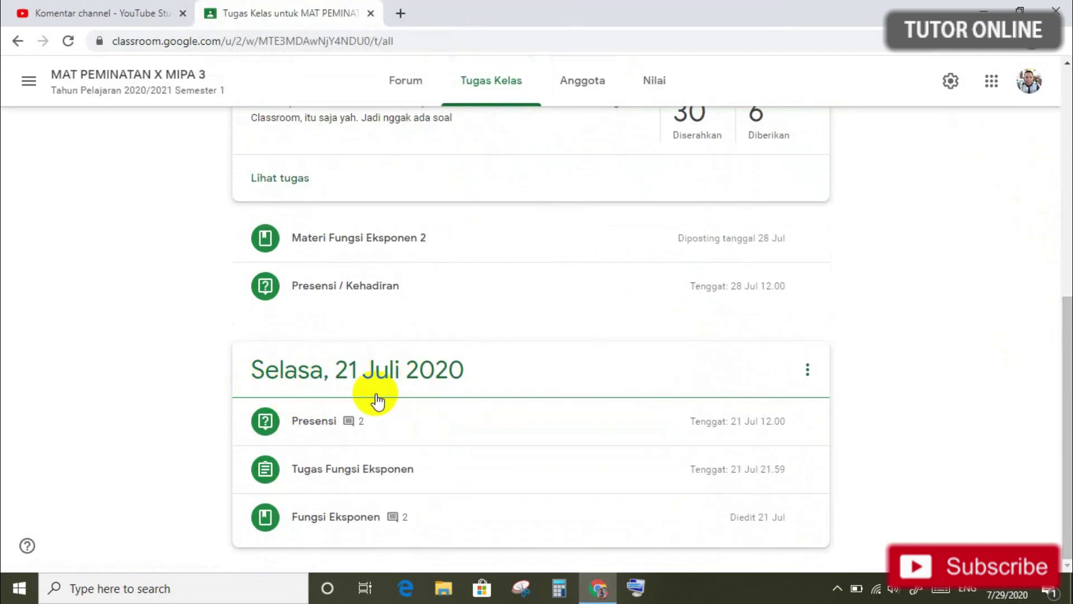
- Open the student work of "Tugas Fungsi Eksponen" under the topic "Selasa, 21 Juli 2020" and look over the submissions
click(347, 480)
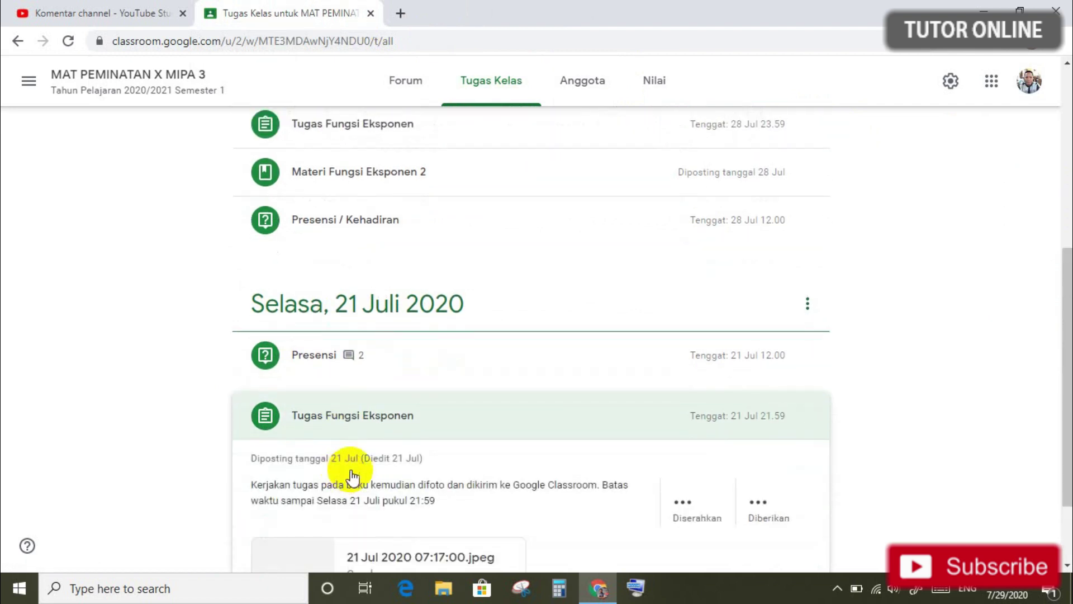
drag(1067, 439, 1065, 566)
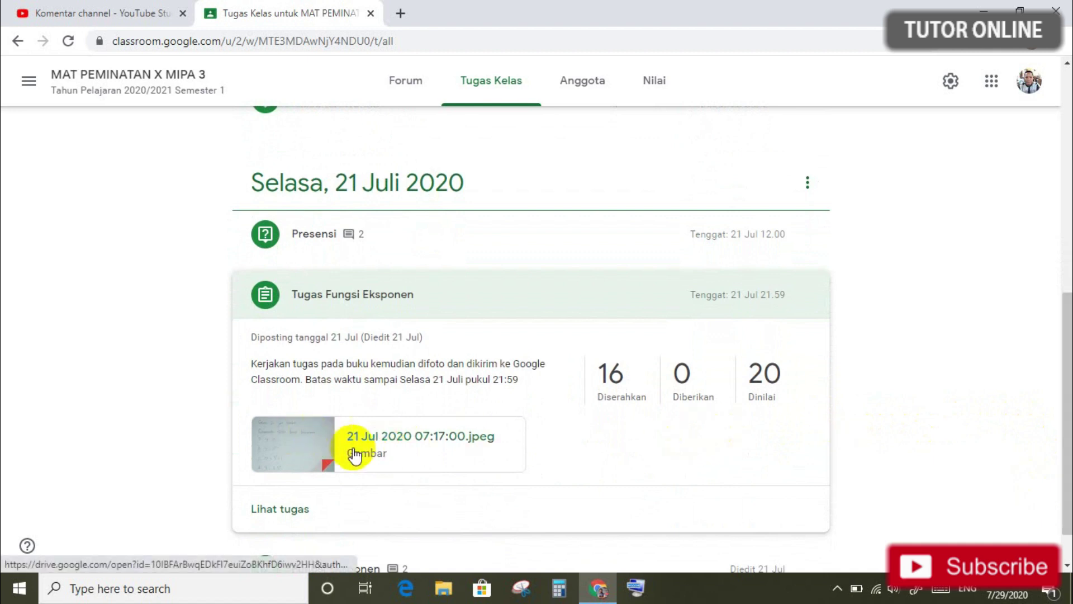
click(294, 516)
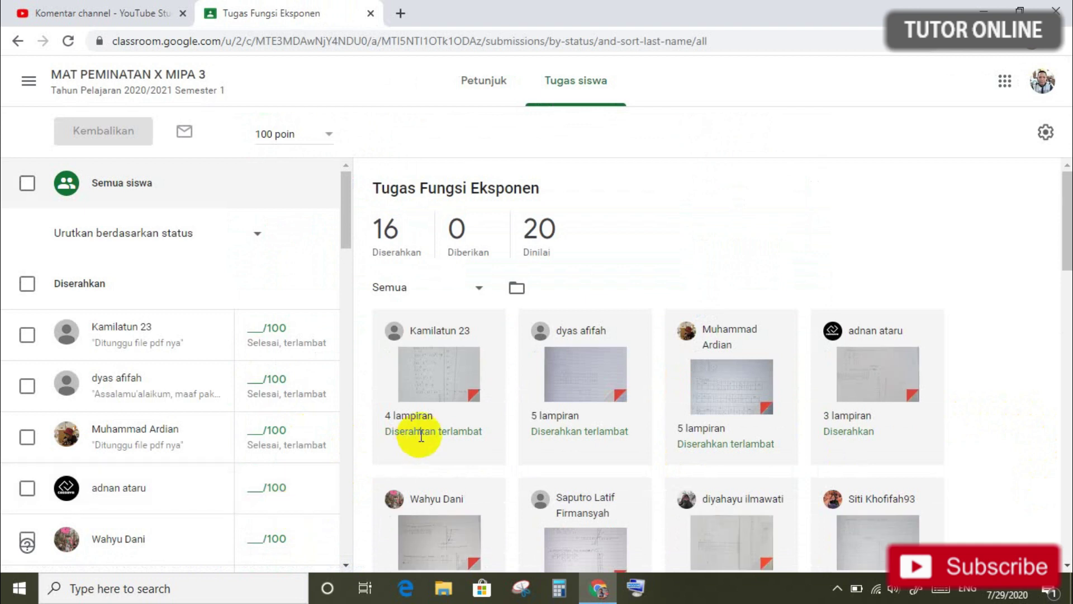
- View the second student's submitted photos Mat. 1.jpg, Mat. 2.jpg and Mat. 3.jpg, and return to the start of the class work page
click(593, 384)
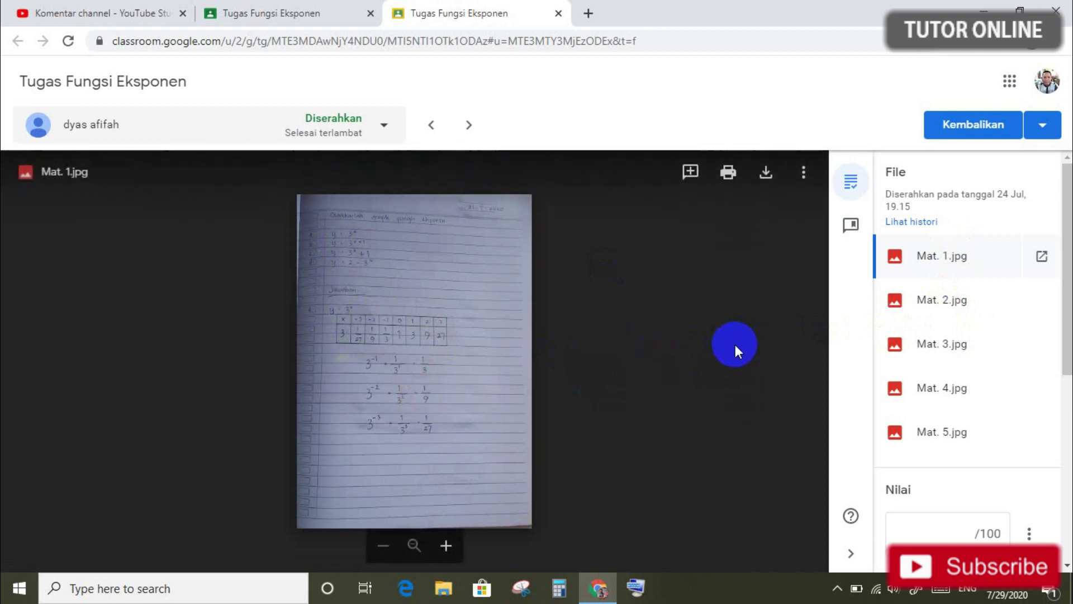
click(945, 305)
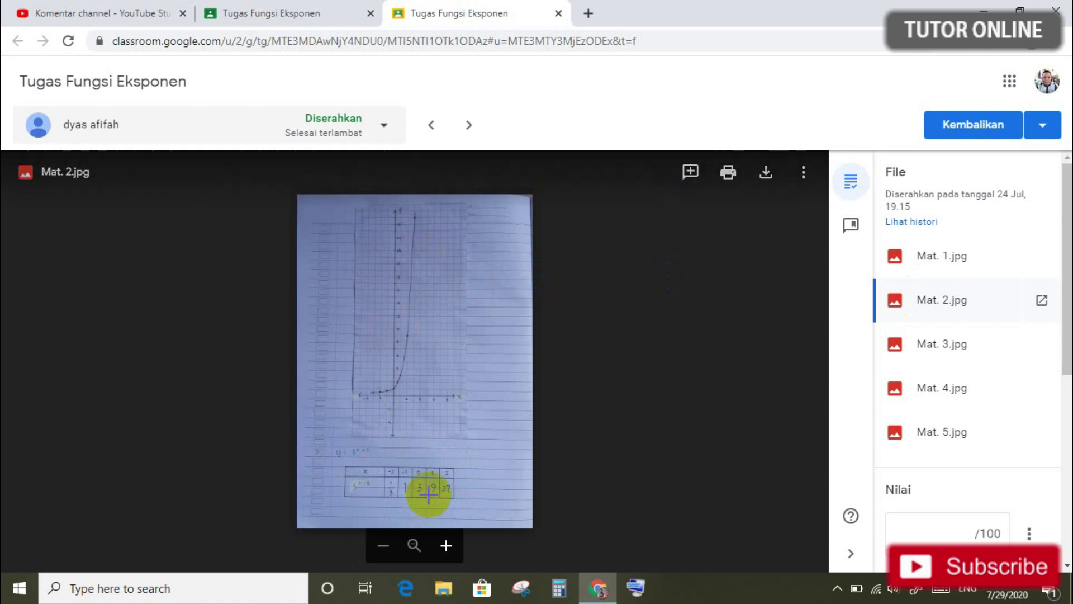
click(931, 360)
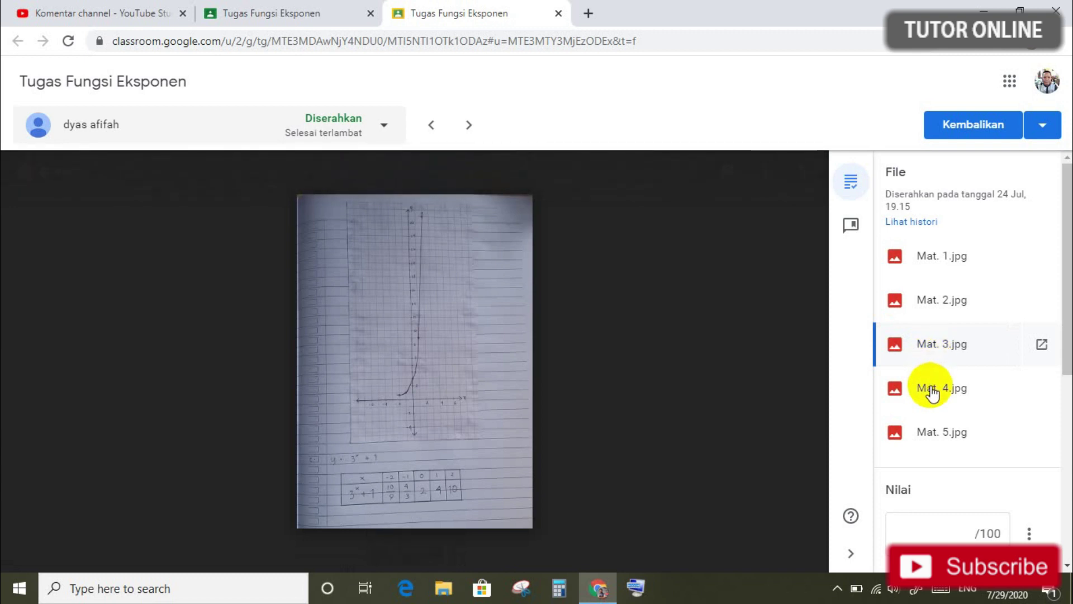
key(ctrl+w)
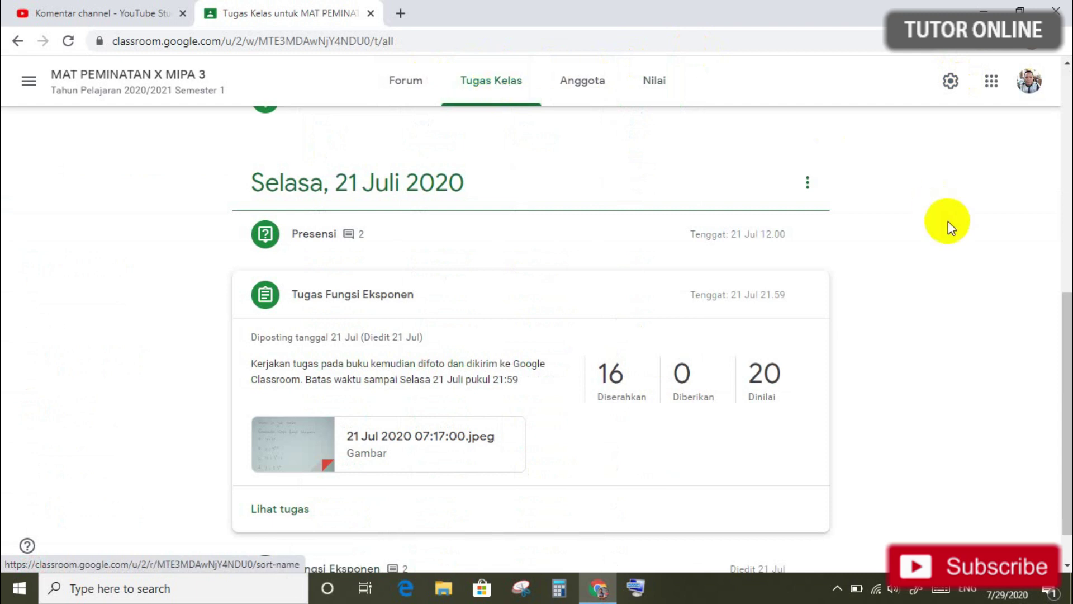
drag(1068, 333, 1067, 110)
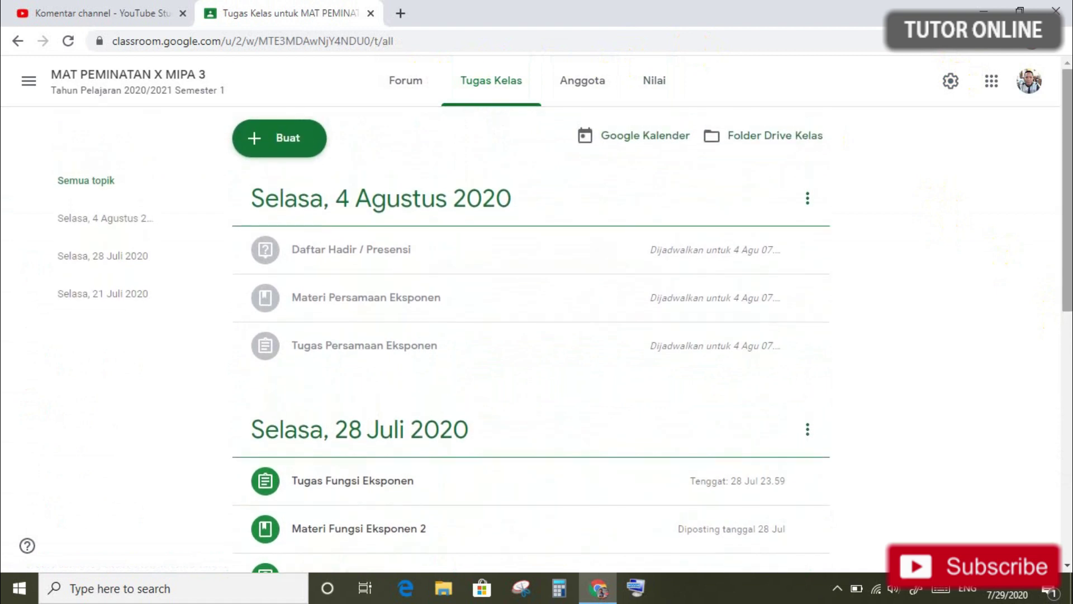